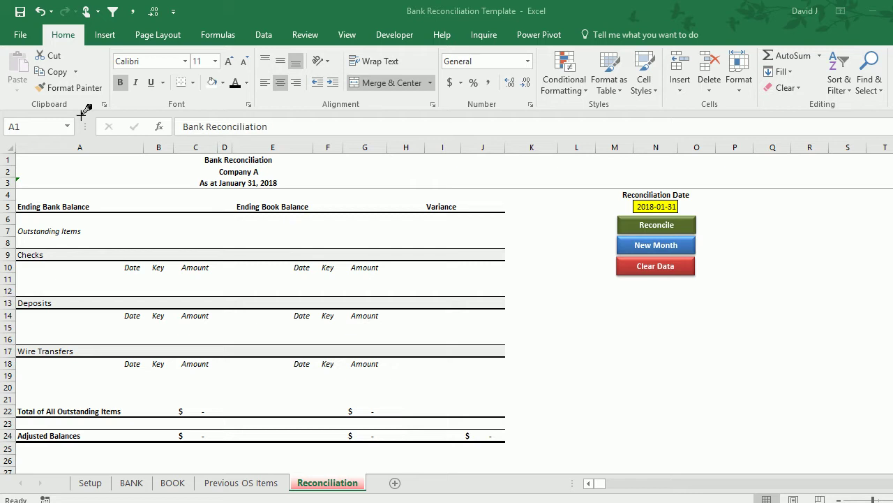
- Go to the BANK sheet and select the first description, CK 001122, in B2
{"action": "left_click", "coordinate": [129, 490]}
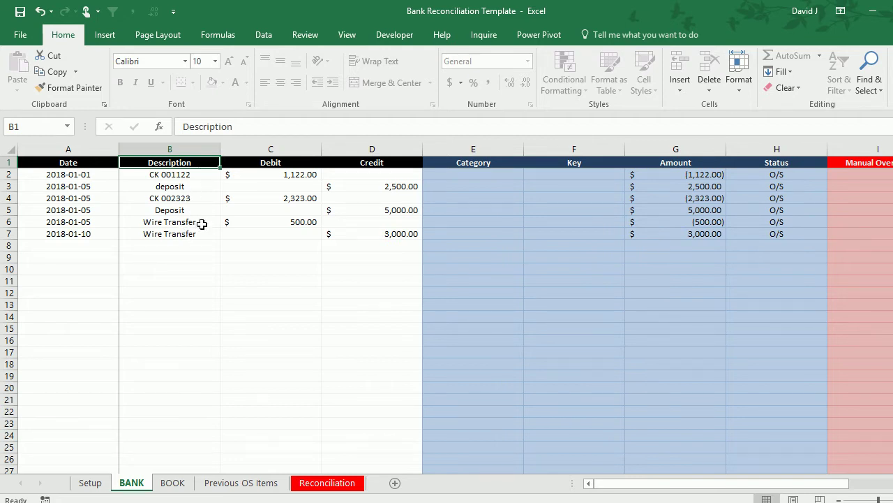
{"action": "left_click", "coordinate": [196, 176]}
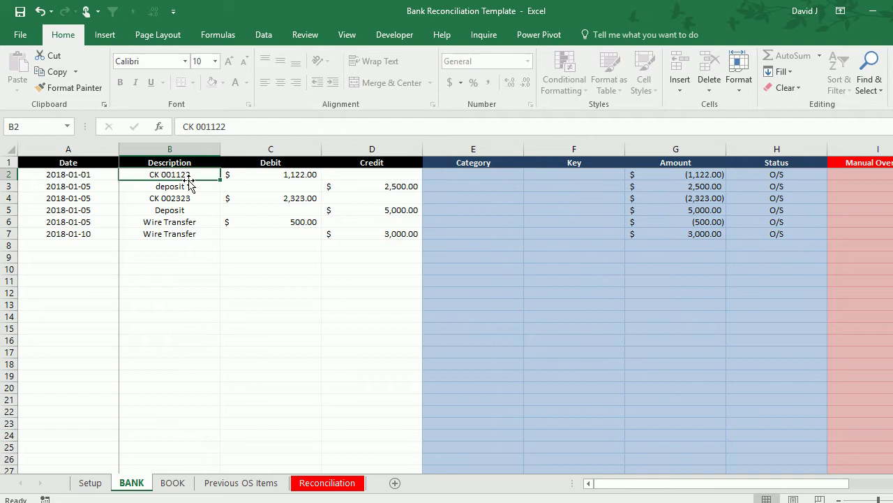
- Enter category Checks with identifier CK in Setup row 2, checking the BANK rows afterwards
{"action": "left_click", "coordinate": [90, 482]}
{"action": "left_click", "coordinate": [80, 176]}
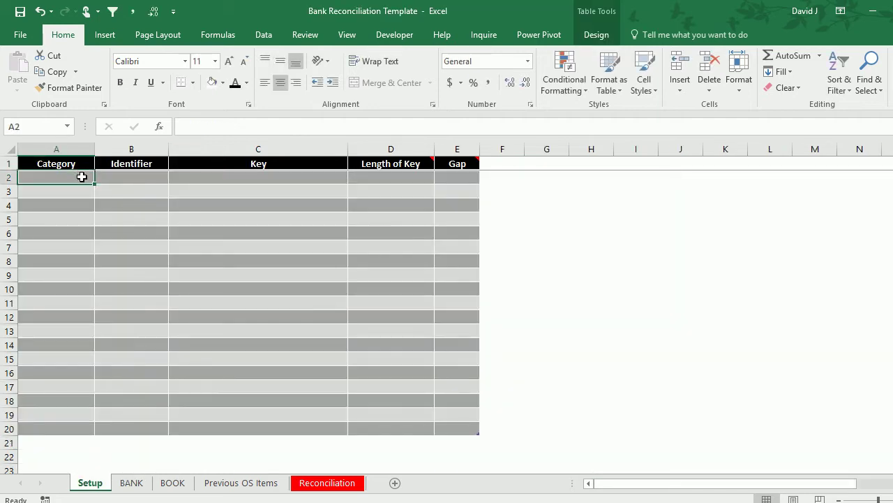
{"action": "type", "text": "Checks"}
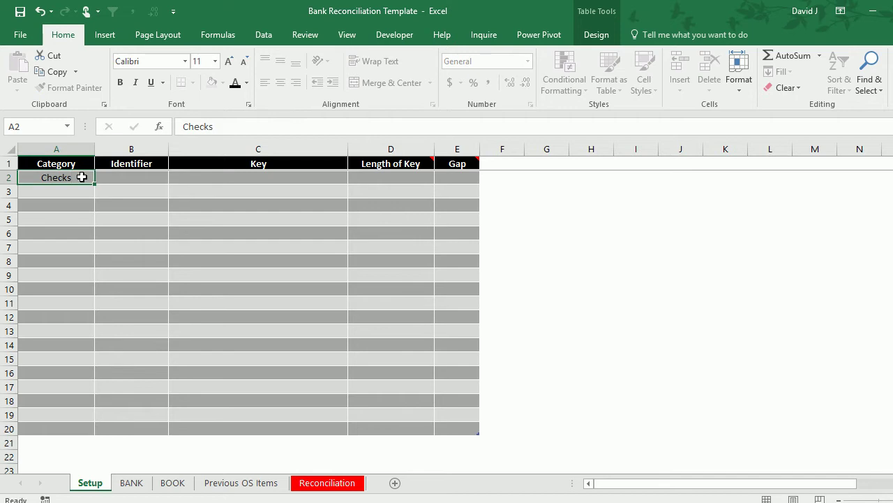
{"action": "key", "text": "Tab"}
{"action": "type", "text": "CK"}
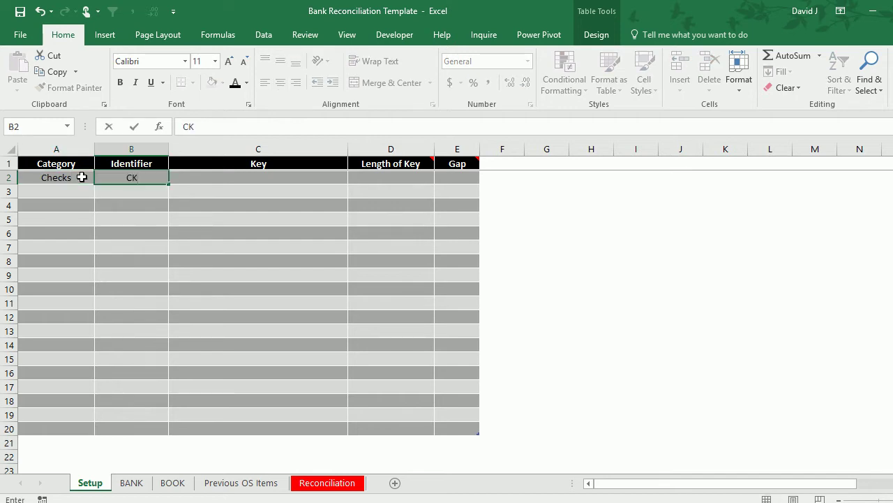
{"action": "key", "text": "Tab"}
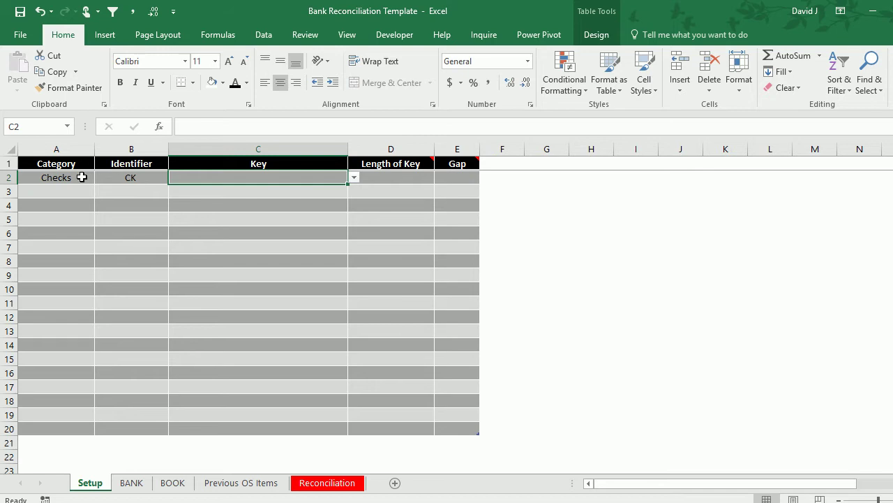
{"action": "left_click", "coordinate": [139, 482]}
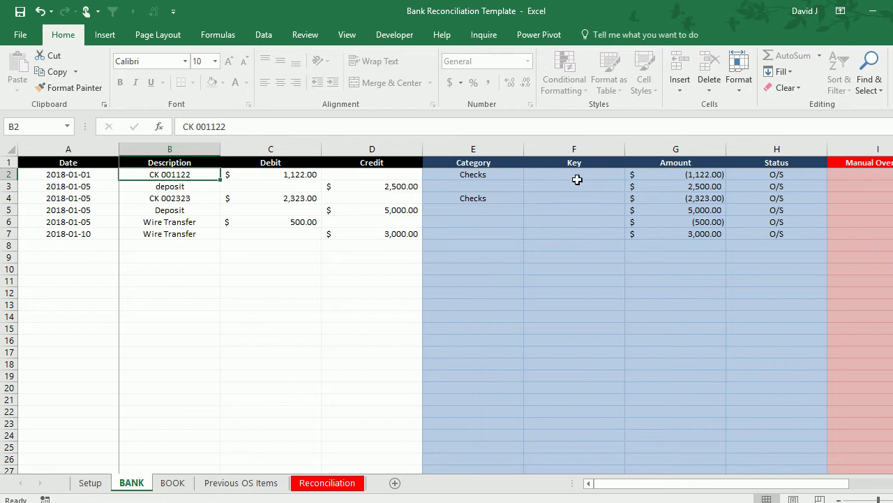
{"action": "left_click", "coordinate": [90, 483]}
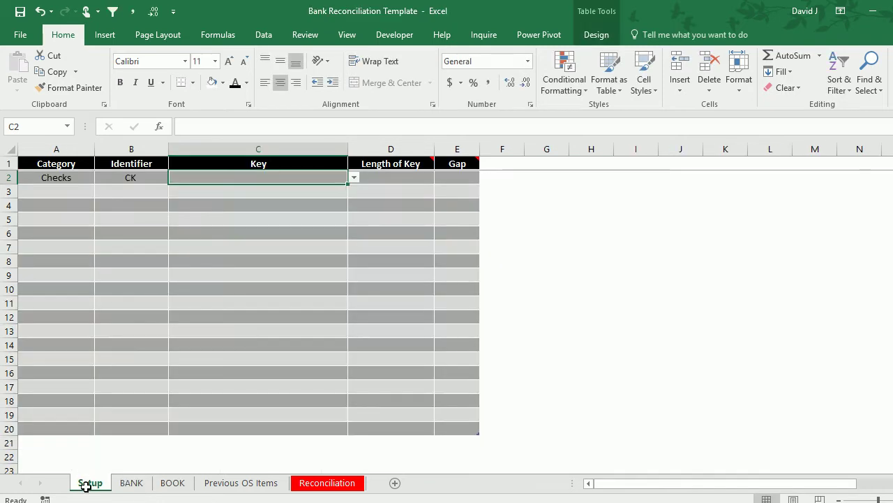
- Set the Checks key to 'Use numbers after identifier' with a gap of 2
{"action": "left_click", "coordinate": [354, 179]}
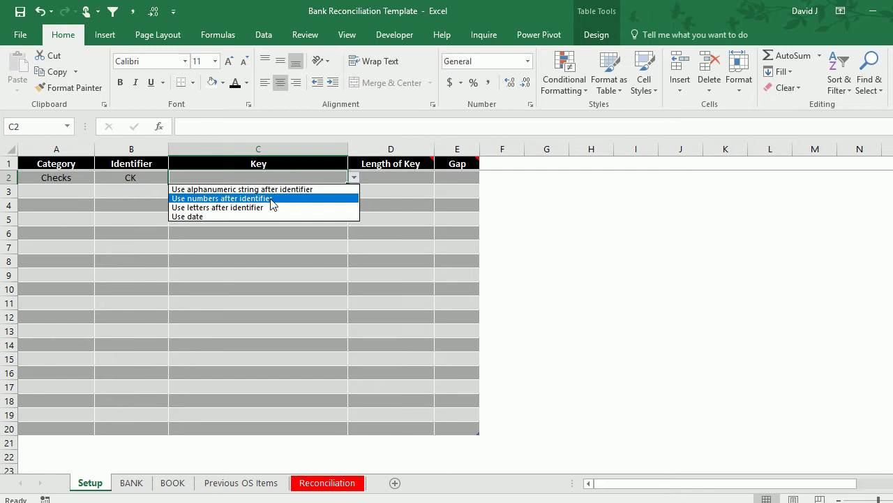
{"action": "left_click", "coordinate": [229, 200]}
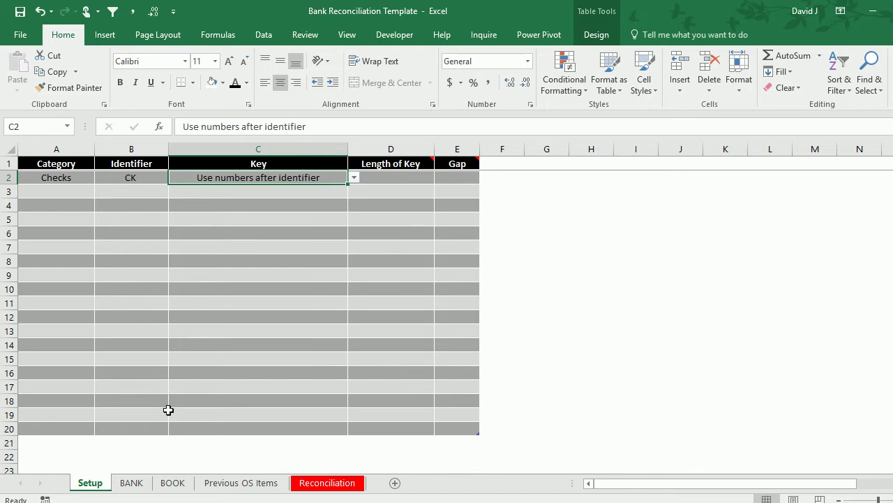
{"action": "left_click", "coordinate": [123, 483]}
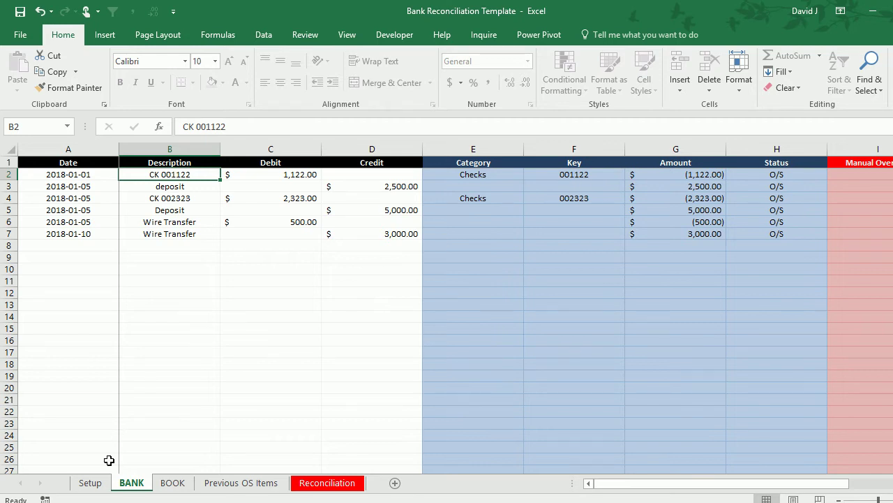
{"action": "left_click", "coordinate": [90, 483]}
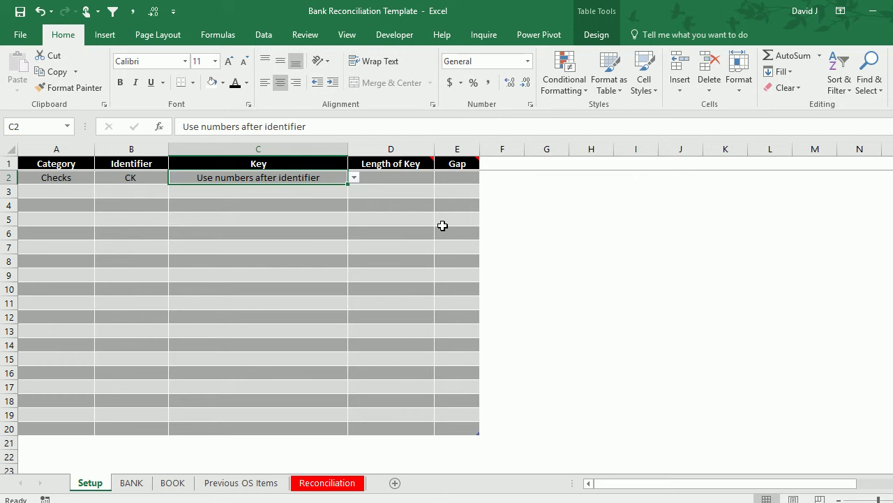
{"action": "key", "text": "Right"}
{"action": "key", "text": "Right"}
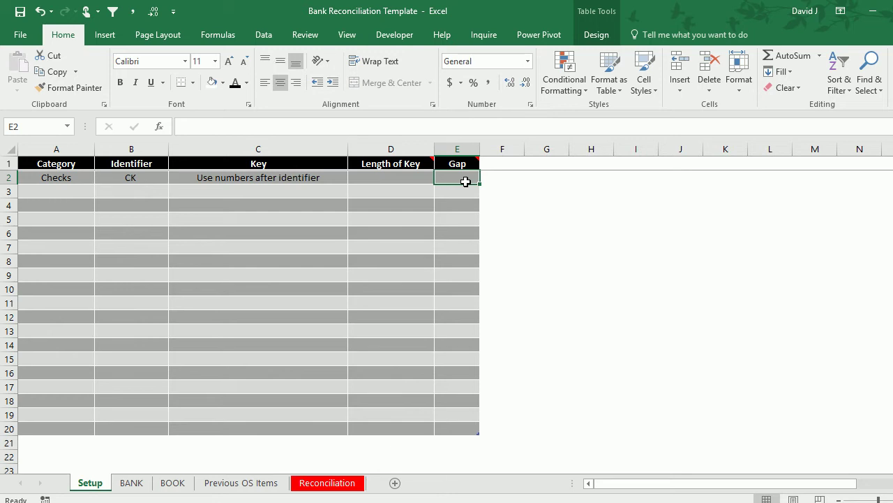
{"action": "type", "text": "2"}
{"action": "key", "text": "Return"}
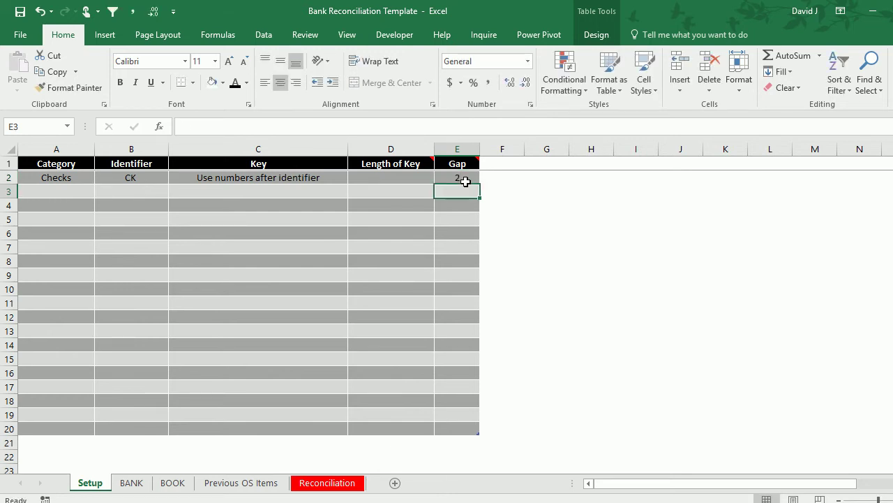
- Review the matched CK 001122 row on BANK and the book items on Previous OS Items
{"action": "left_click", "coordinate": [133, 483]}
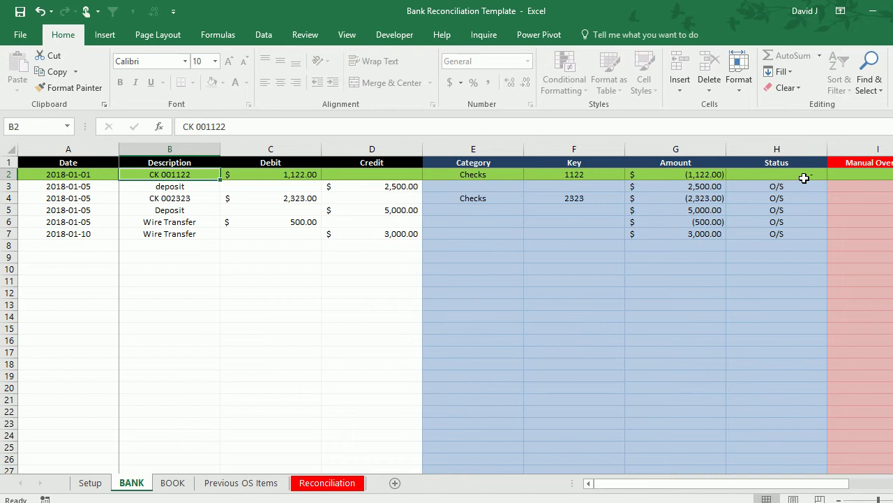
{"action": "left_click", "coordinate": [240, 482]}
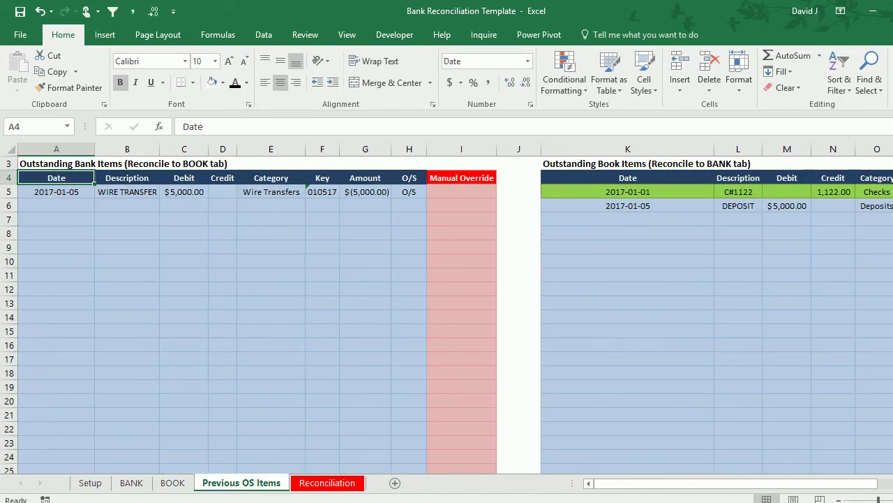
{"action": "scroll", "coordinate": [676, 295], "scroll_direction": "right", "scroll_amount": 6}
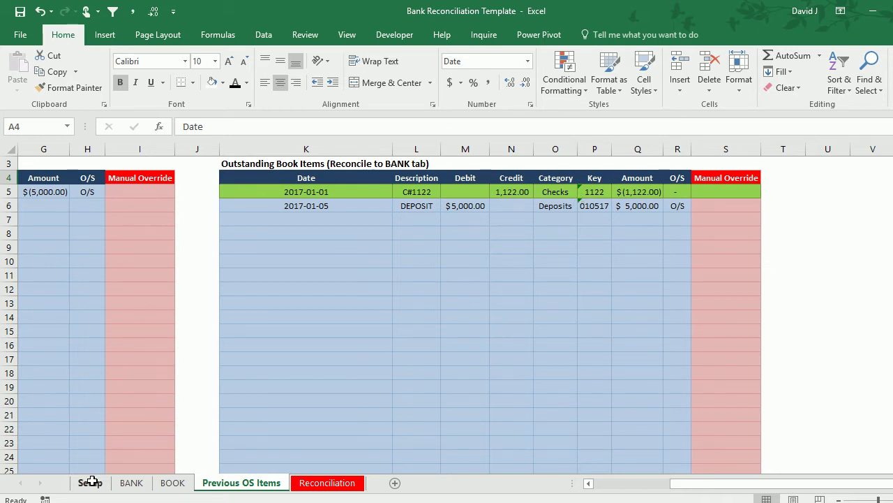
{"action": "left_click", "coordinate": [126, 482]}
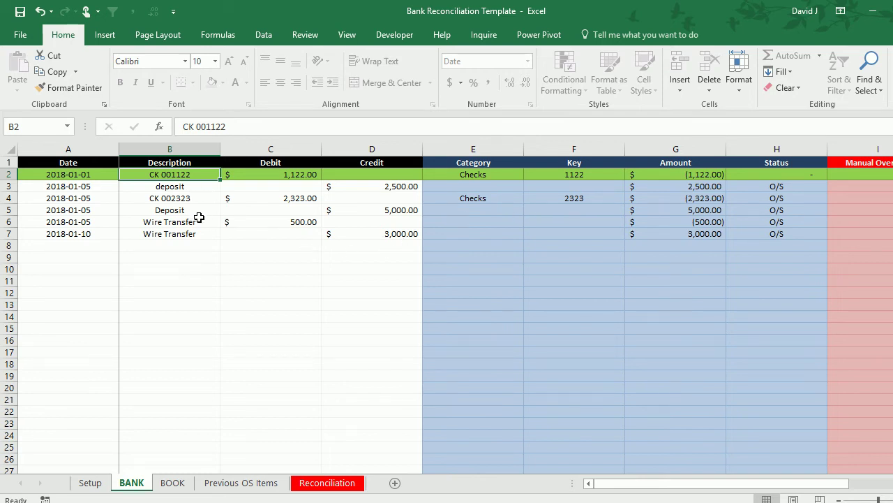
- Add a Deposits category with identifier Deposit, keyed by date, in Setup row 3
{"action": "left_click", "coordinate": [88, 483]}
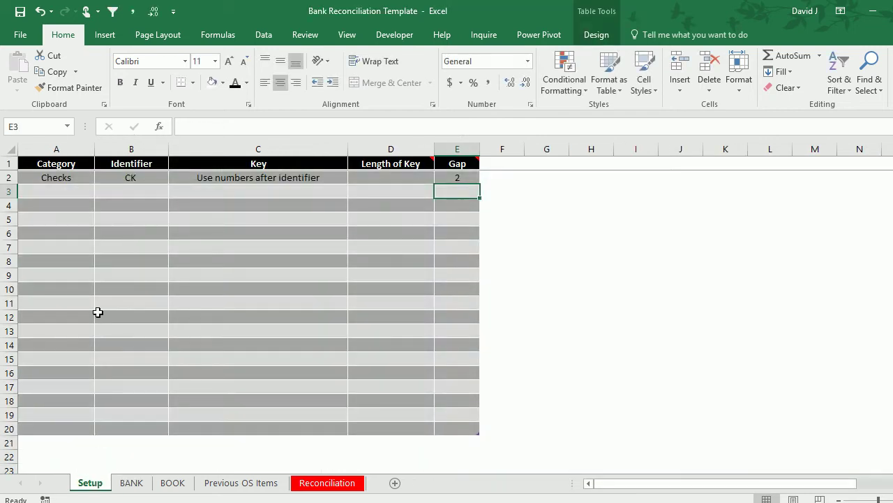
{"action": "left_click", "coordinate": [62, 195]}
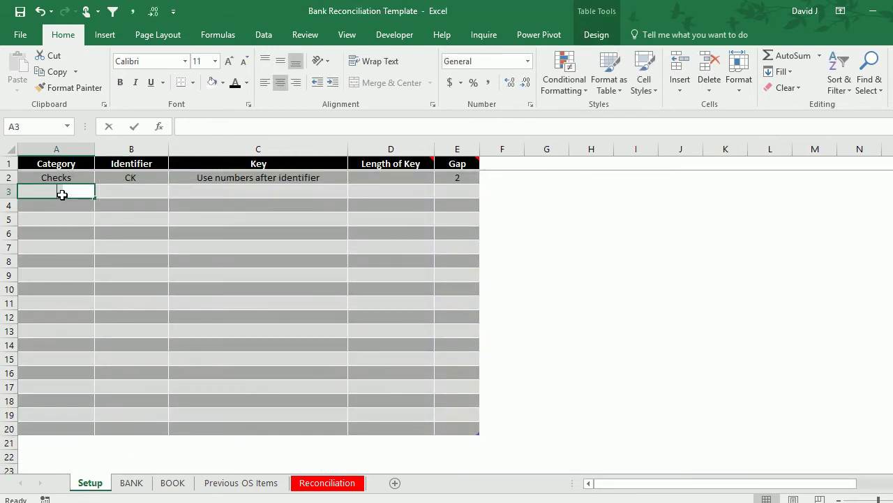
{"action": "type", "text": "Deposits"}
{"action": "key", "text": "Tab"}
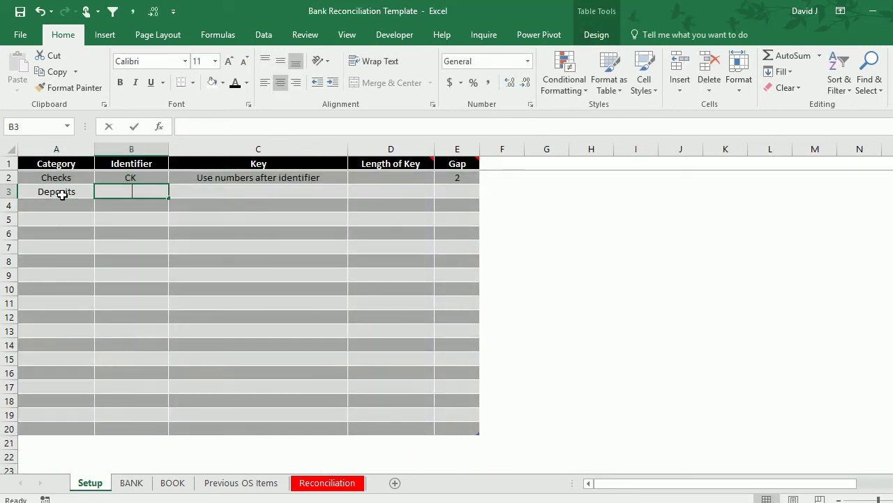
{"action": "type", "text": "Deposit"}
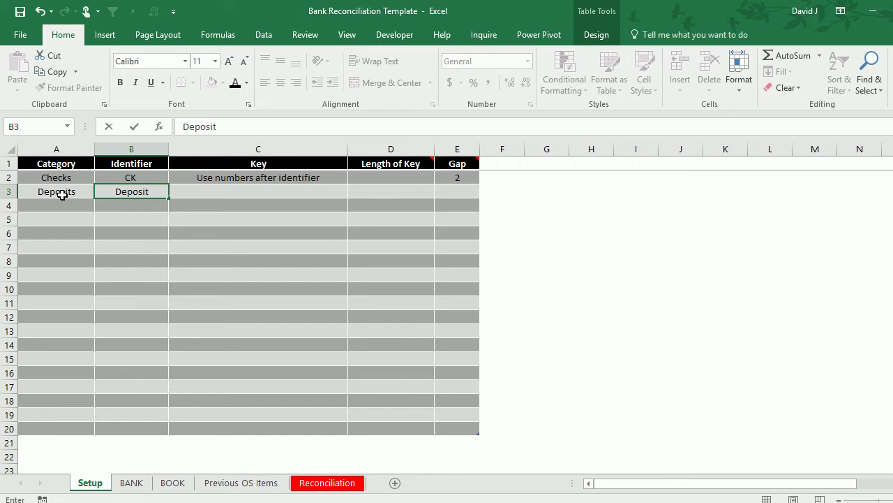
{"action": "key", "text": "Tab"}
{"action": "left_click", "coordinate": [355, 192]}
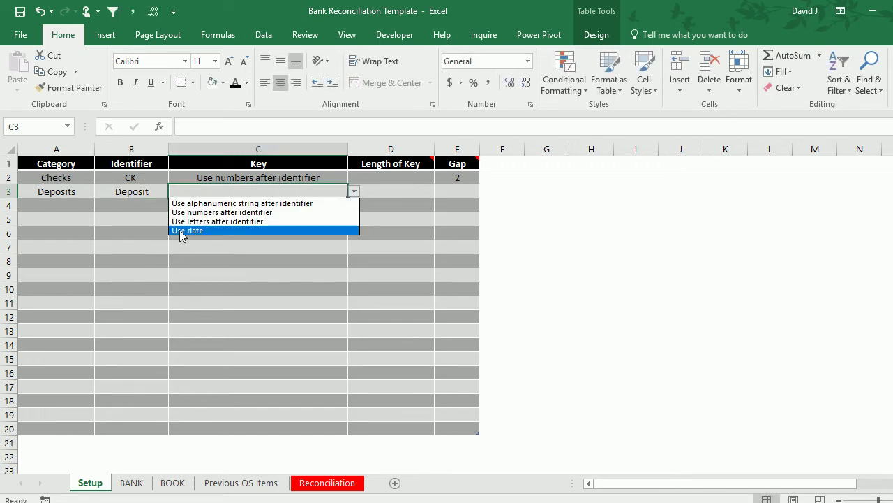
{"action": "left_click", "coordinate": [180, 231]}
- Add a Wire Transfers category with identifier Wire Transfer keyed by date, then view BANK
{"action": "left_click", "coordinate": [71, 203]}
{"action": "type", "text": "Wire Transfer"}
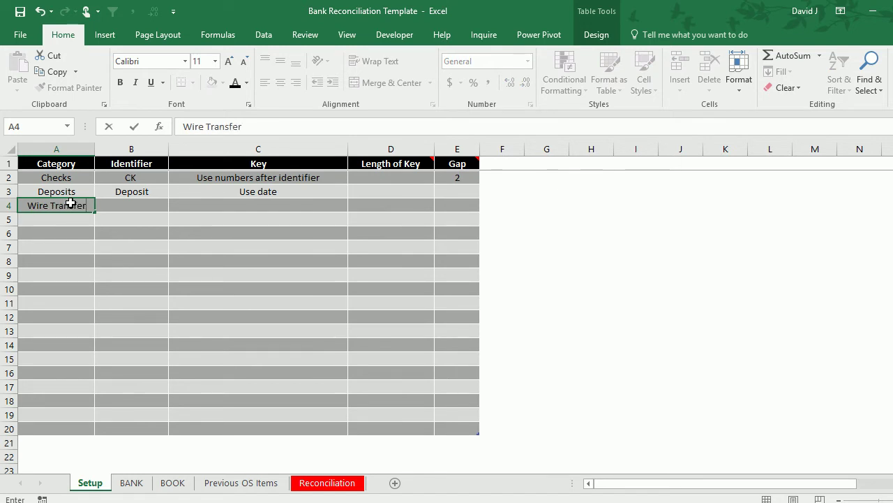
{"action": "key", "text": "Tab"}
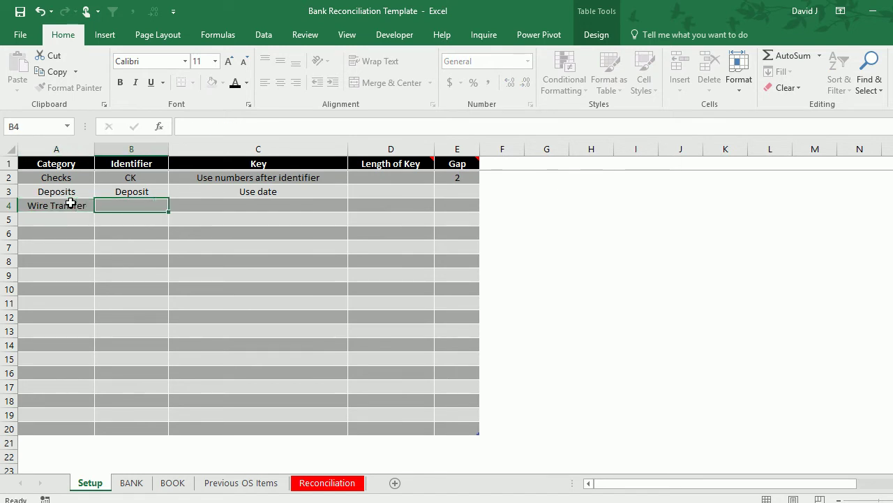
{"action": "type", "text": "Wire Transfer"}
{"action": "key", "text": "Tab"}
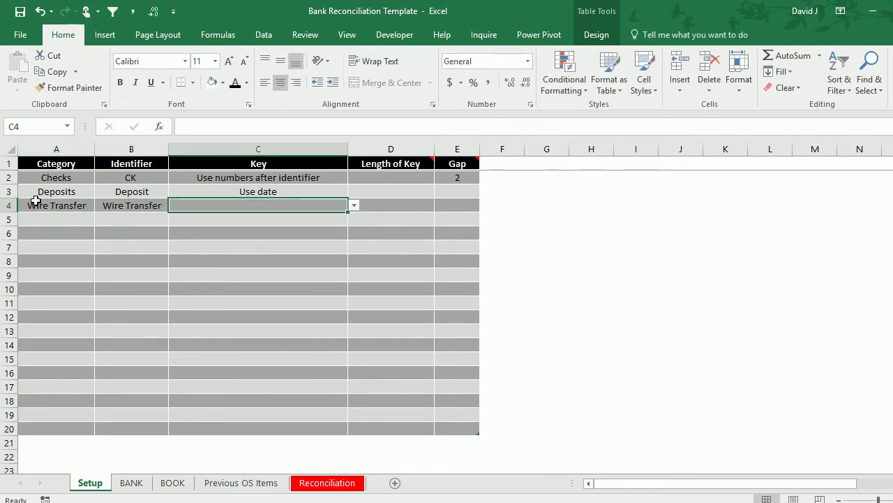
{"action": "left_click", "coordinate": [354, 205]}
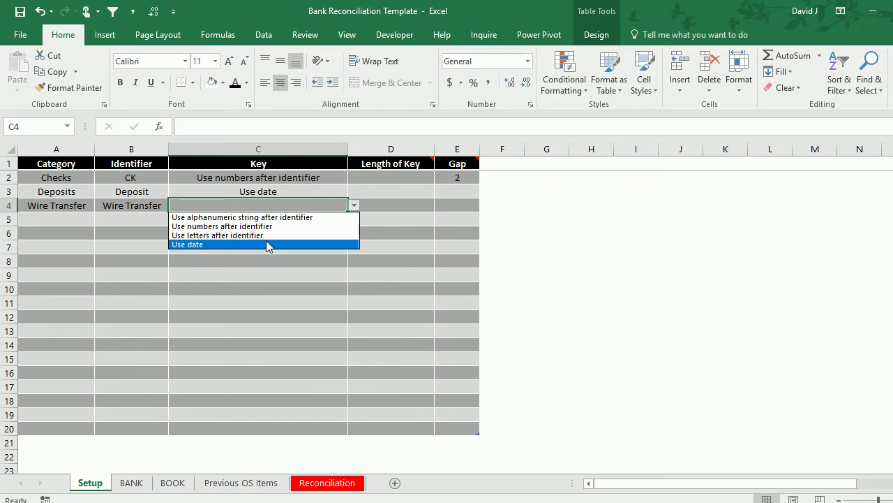
{"action": "left_click", "coordinate": [268, 245]}
{"action": "left_click", "coordinate": [53, 204]}
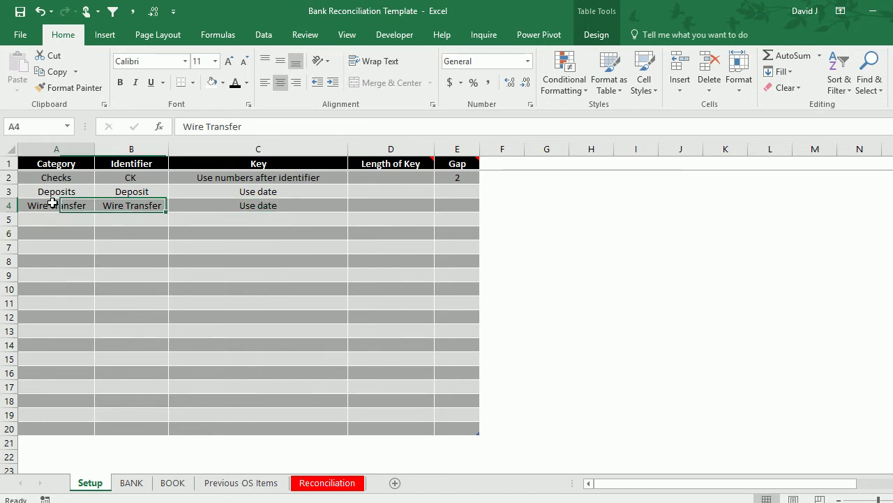
{"action": "left_click", "coordinate": [273, 126]}
{"action": "type", "text": "s"}
{"action": "key", "text": "Return"}
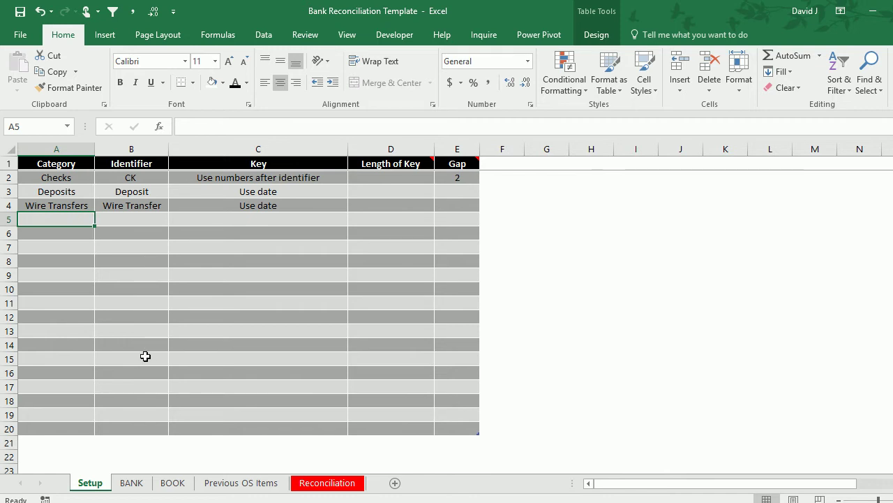
{"action": "left_click", "coordinate": [133, 481]}
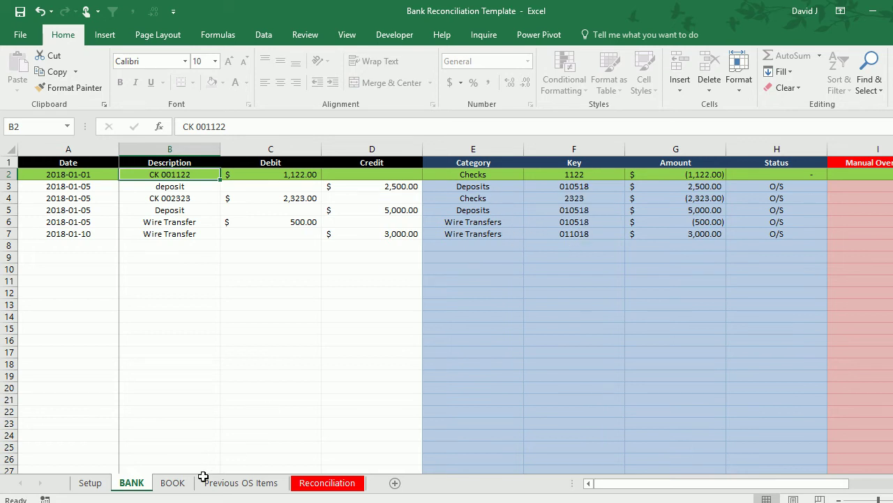
- Review the BOOK sheet's transactions, then return to the Setup sheet
{"action": "left_click", "coordinate": [173, 483]}
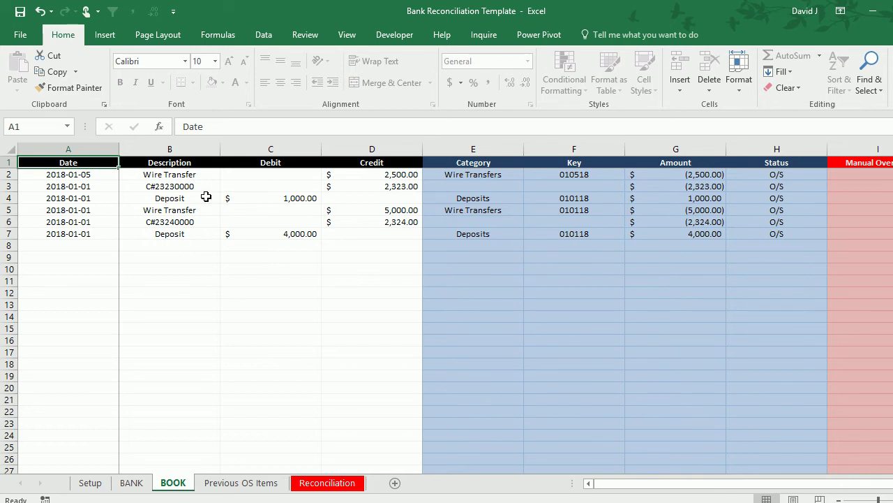
{"action": "left_click", "coordinate": [89, 482]}
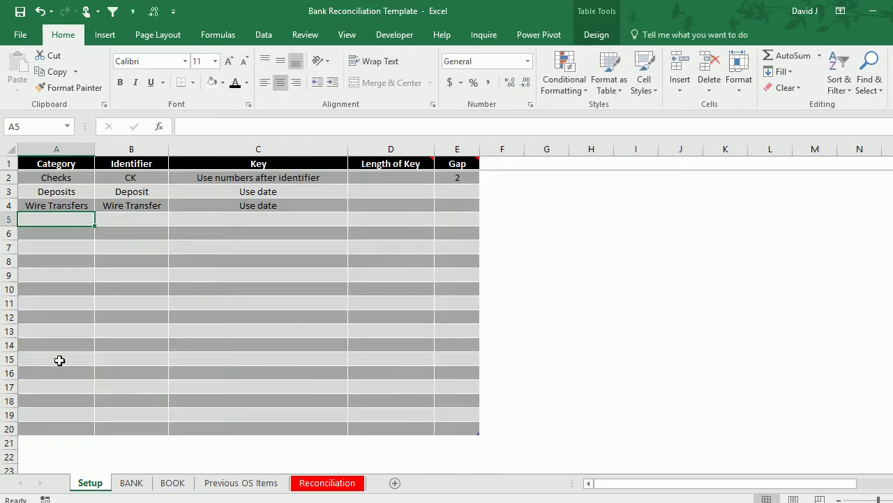
- Enter a second Checks category with identifier C# in Setup row 5, checking BOOK's C# entries
{"action": "type", "text": "Checks"}
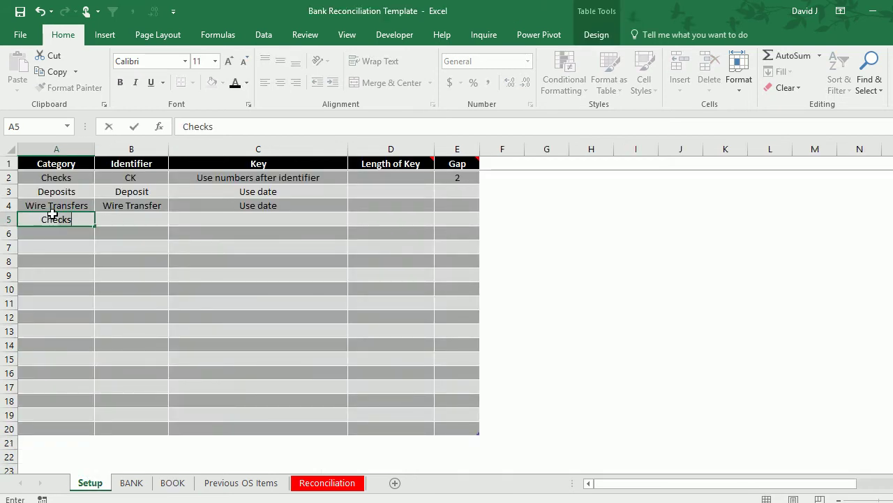
{"action": "key", "text": "Tab"}
{"action": "type", "text": "CK"}
{"action": "key", "text": "BackSpace"}
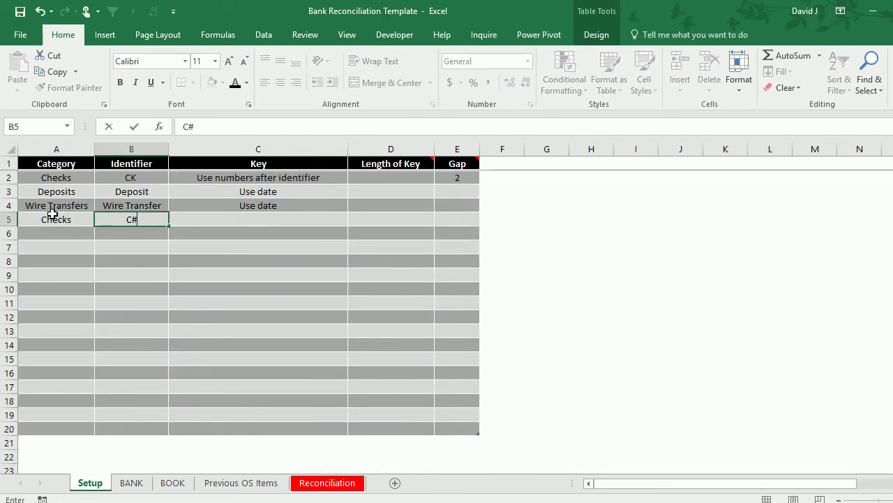
{"action": "type", "text": "#"}
{"action": "key", "text": "Tab"}
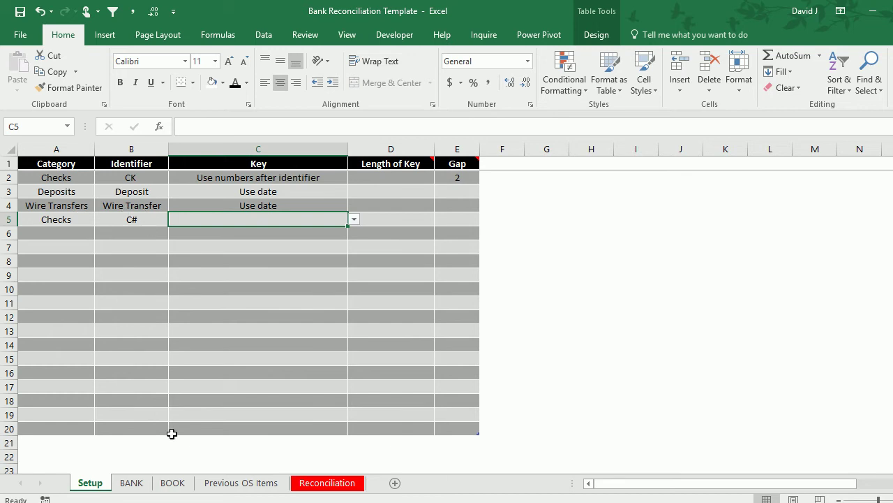
{"action": "left_click", "coordinate": [182, 484]}
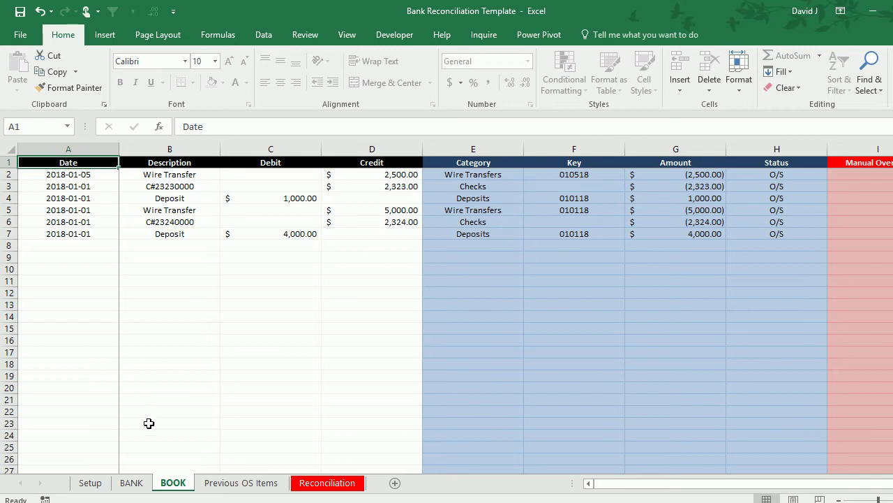
{"action": "left_click", "coordinate": [89, 483]}
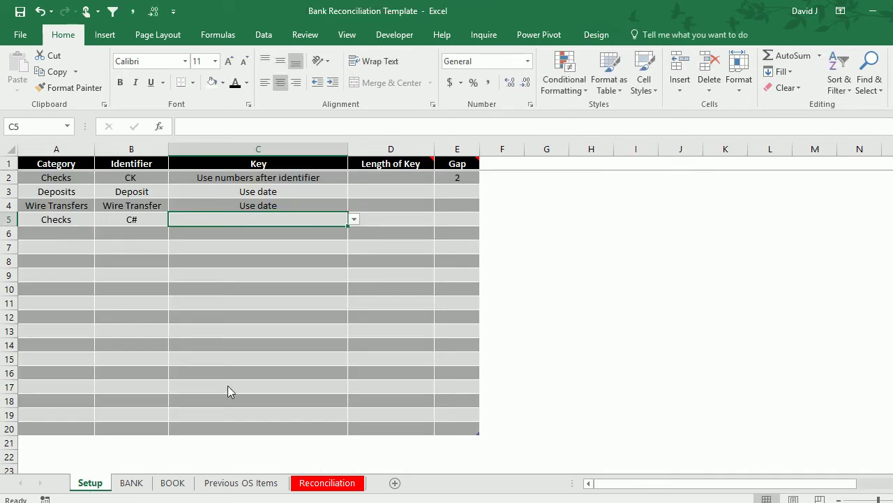
- Key the C# rule by numbers after the identifier and inspect BOOK's resulting check key 23230000
{"action": "left_click", "coordinate": [352, 219]}
{"action": "left_click", "coordinate": [292, 239]}
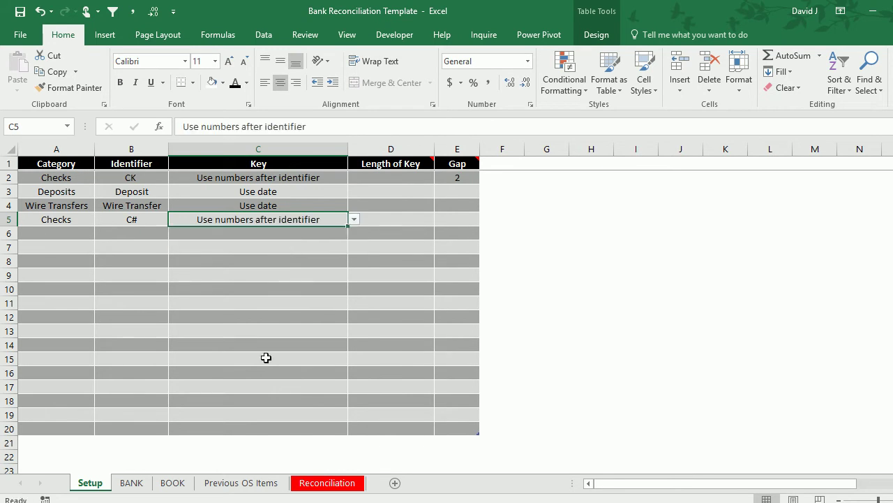
{"action": "left_click", "coordinate": [172, 483]}
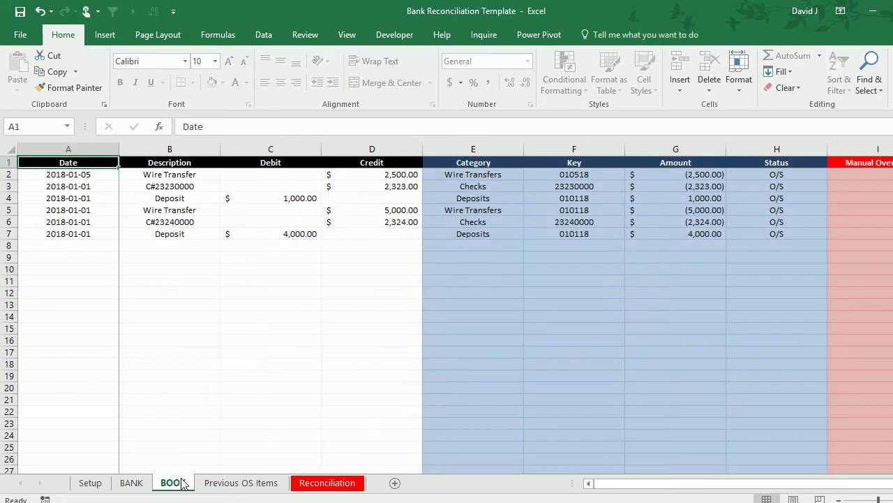
{"action": "left_click", "coordinate": [569, 189]}
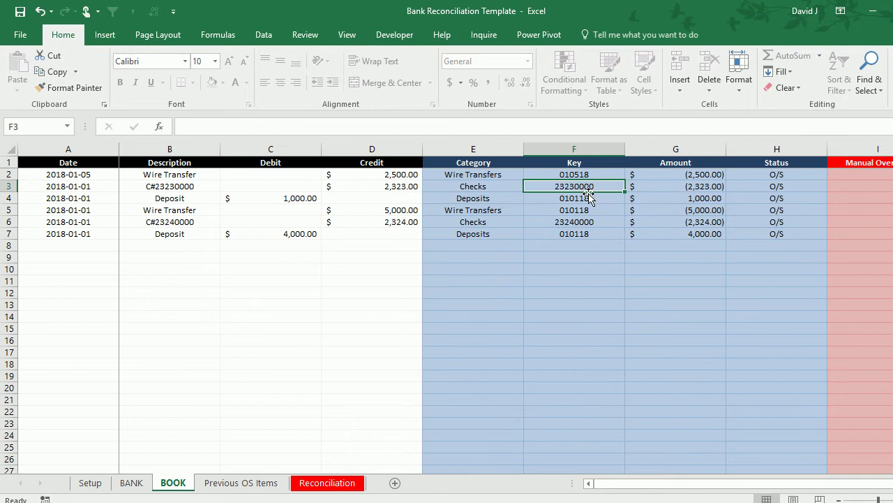
- Set the C# rule's key length to 4, so BOOK's check keys read 2323 and 2324
{"action": "left_click", "coordinate": [90, 483]}
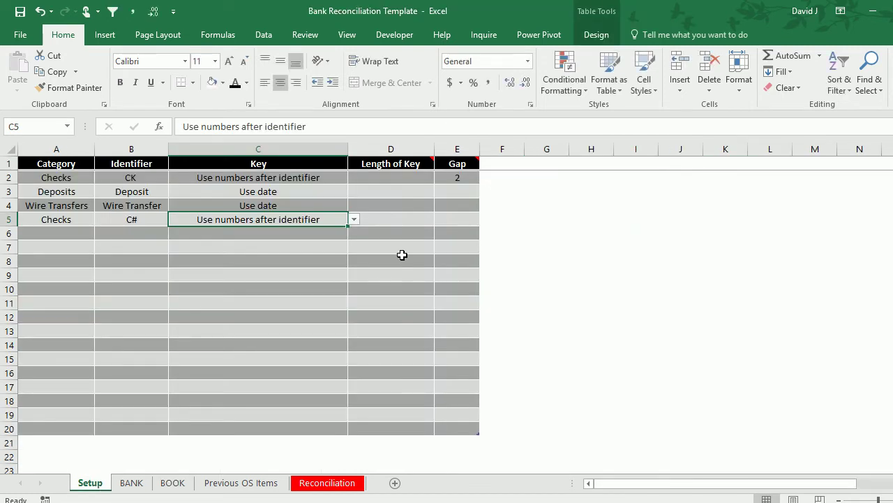
{"action": "left_click", "coordinate": [412, 218]}
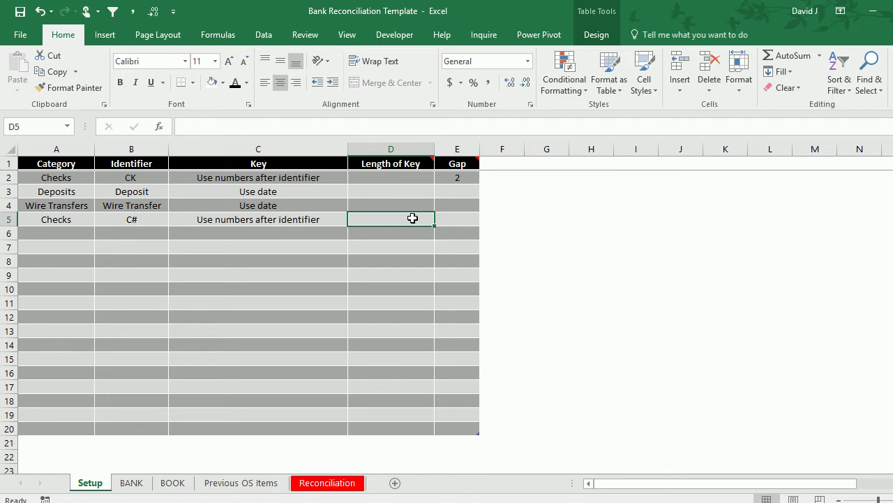
{"action": "type", "text": "4"}
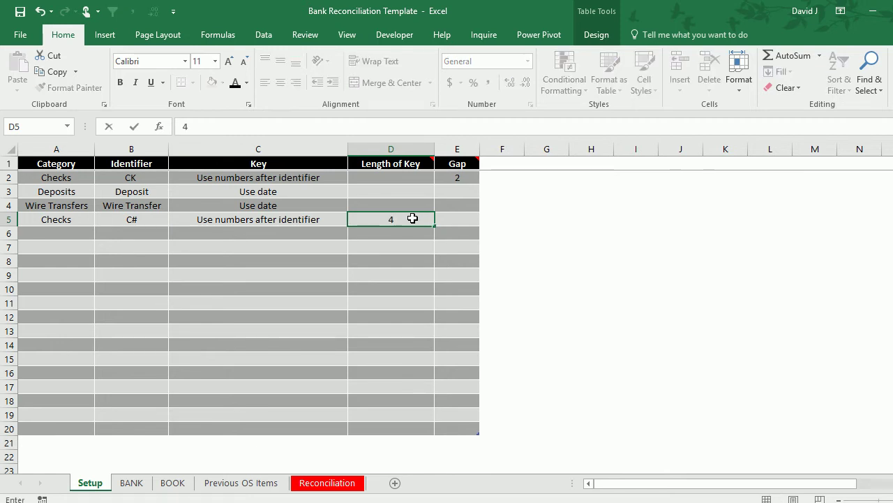
{"action": "key", "text": "Tab"}
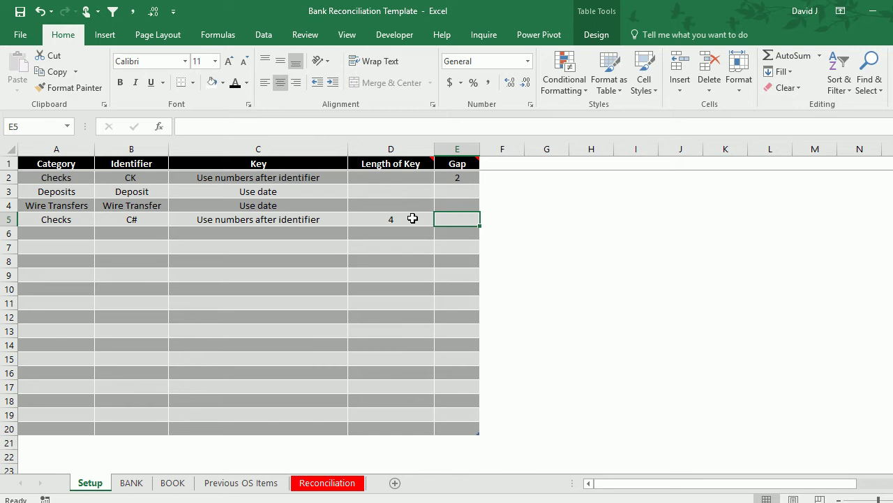
{"action": "left_click", "coordinate": [172, 483]}
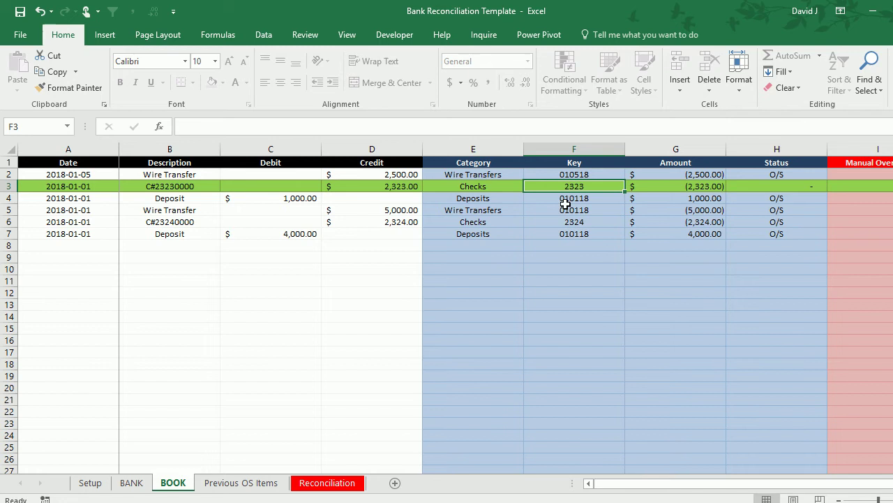
{"action": "left_click", "coordinate": [132, 482]}
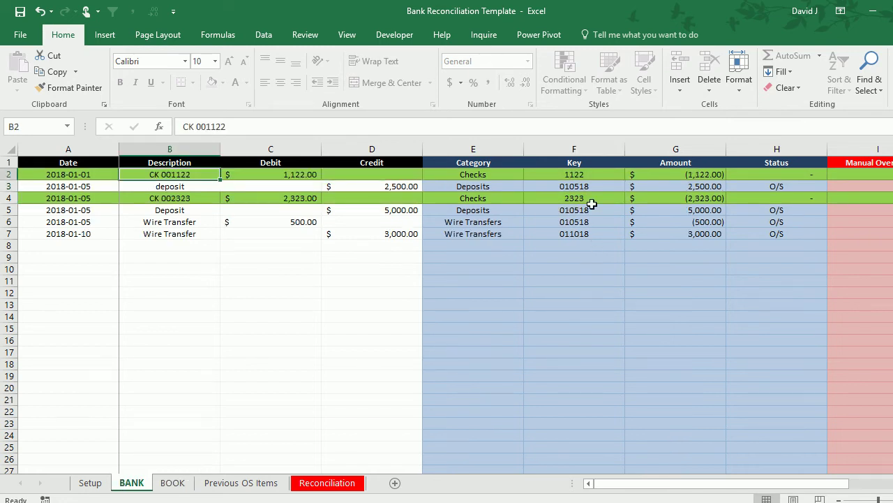
{"action": "left_click", "coordinate": [174, 484]}
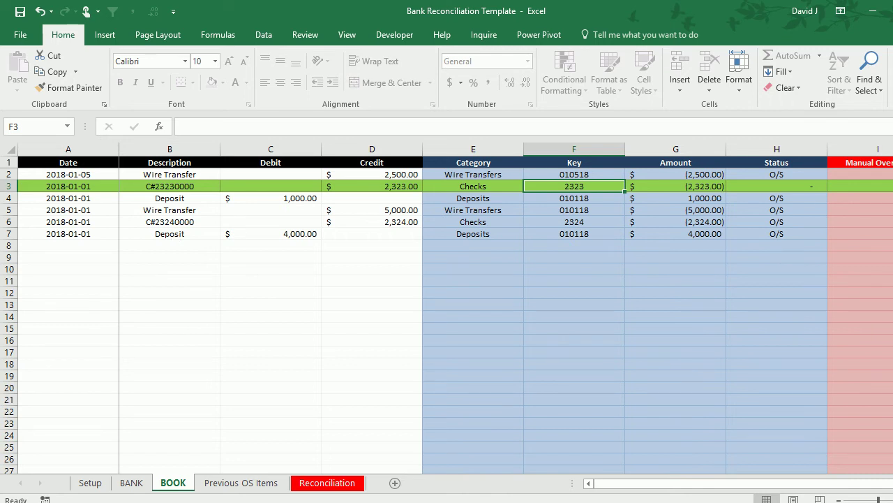
- Mark BOOK row 5's Manual Override with x, then clear it so the 5,000 wire stays O/S
{"action": "scroll", "coordinate": [714, 268], "scroll_direction": "right", "scroll_amount": 2}
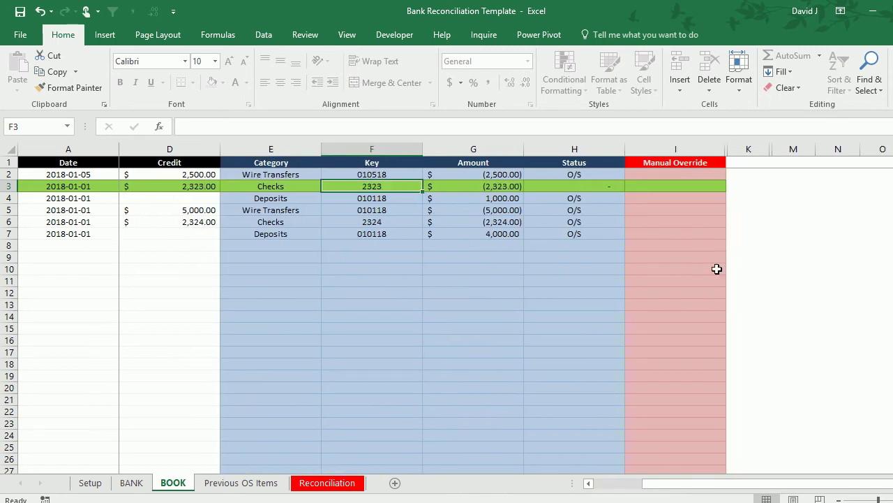
{"action": "left_click", "coordinate": [664, 212]}
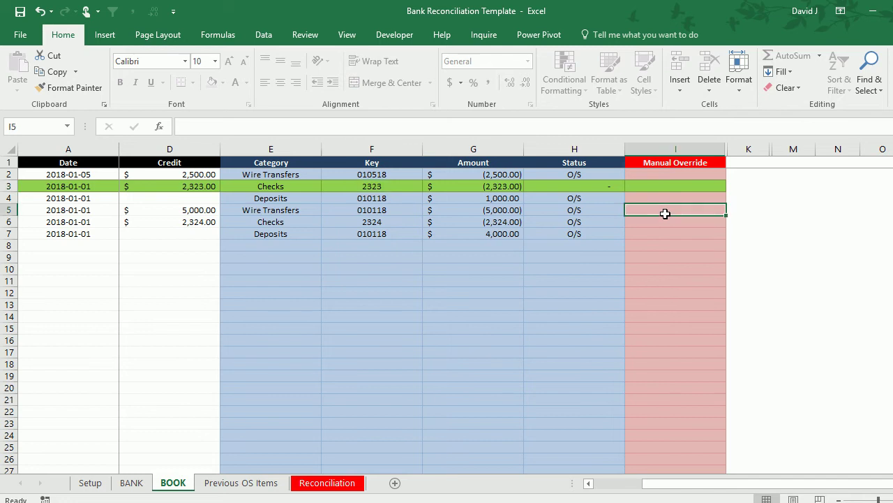
{"action": "type", "text": "x"}
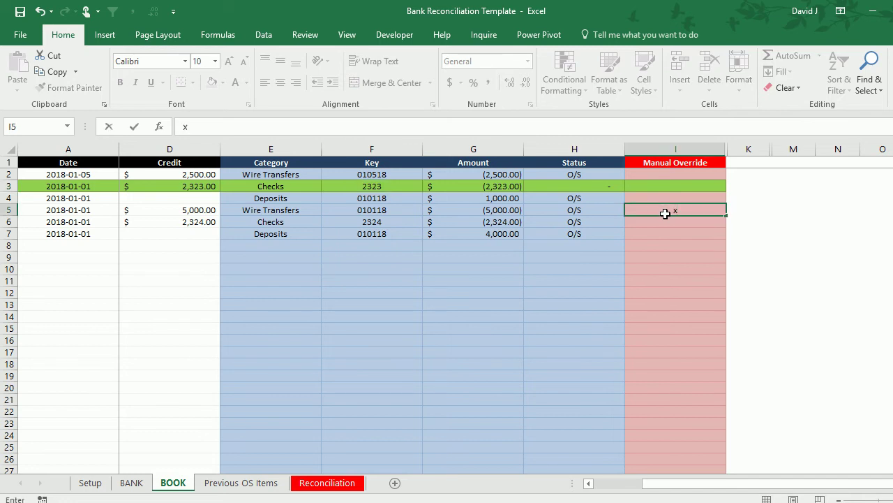
{"action": "key", "text": "Return"}
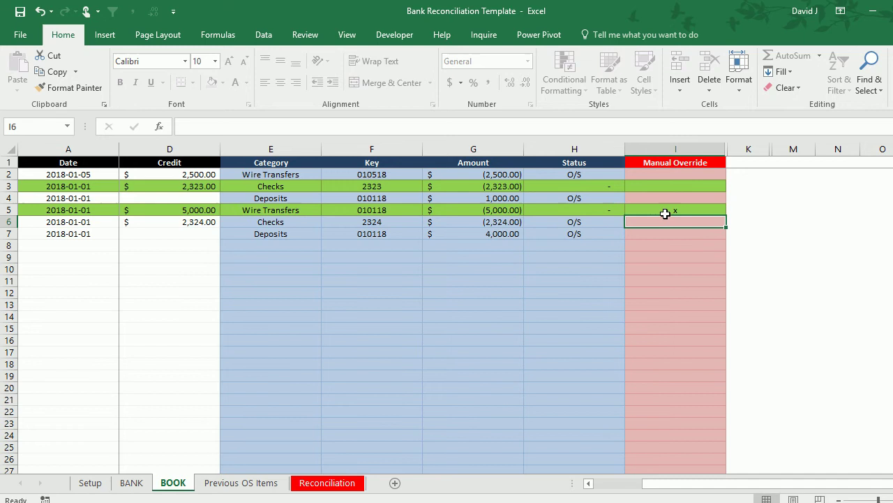
{"action": "left_click", "coordinate": [666, 213]}
{"action": "key", "text": "Delete"}
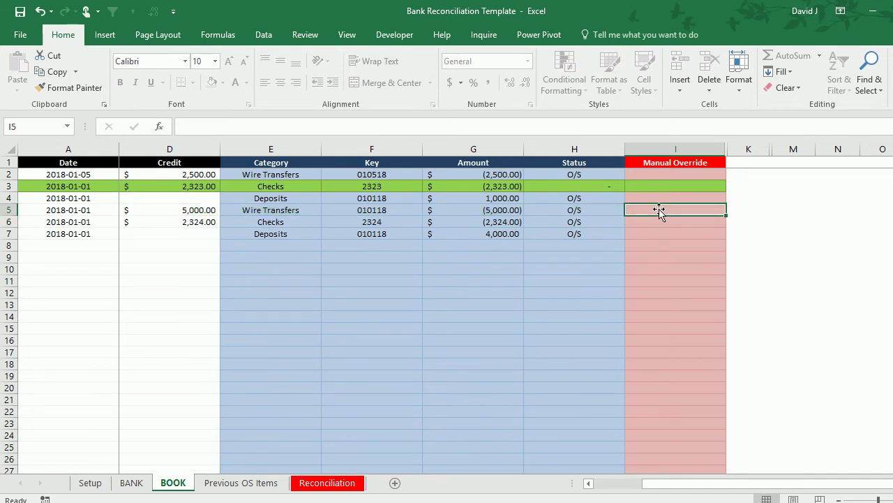
{"action": "left_click", "coordinate": [621, 488]}
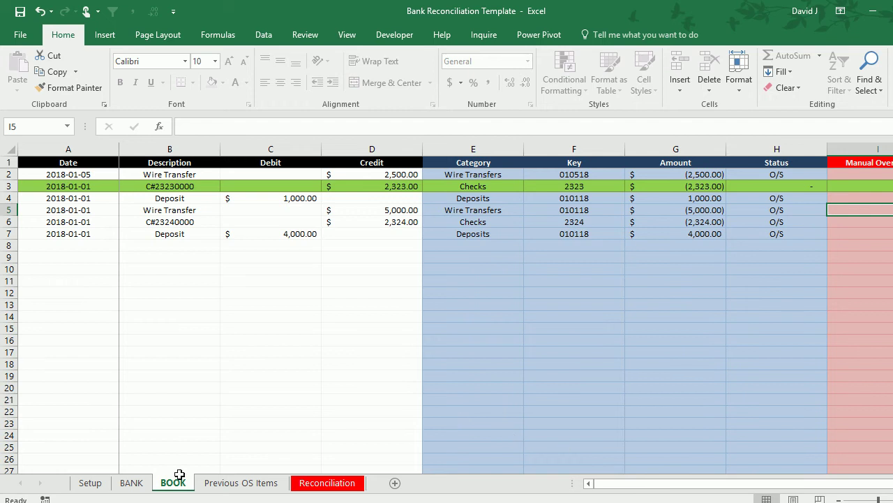
- Open the Reconciler for BANK's 5,000.00 deposit credit in D5 with Ctrl+Shift+R
{"action": "left_click", "coordinate": [129, 482]}
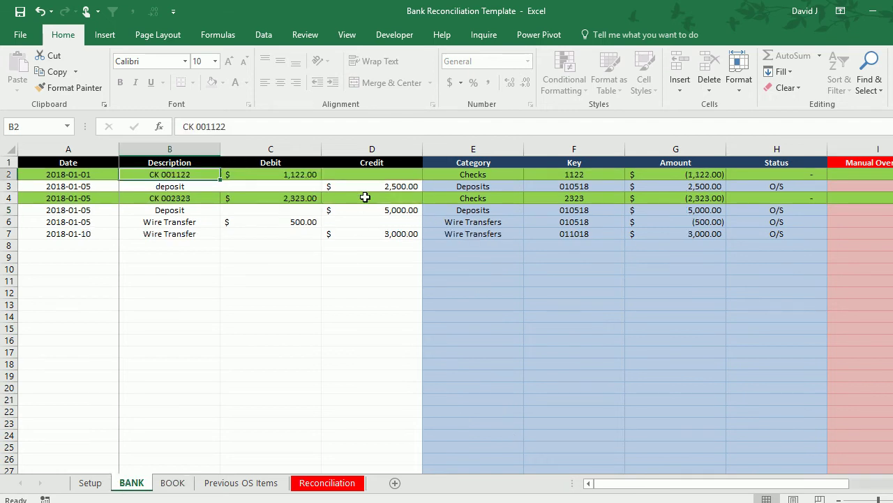
{"action": "left_click", "coordinate": [391, 209]}
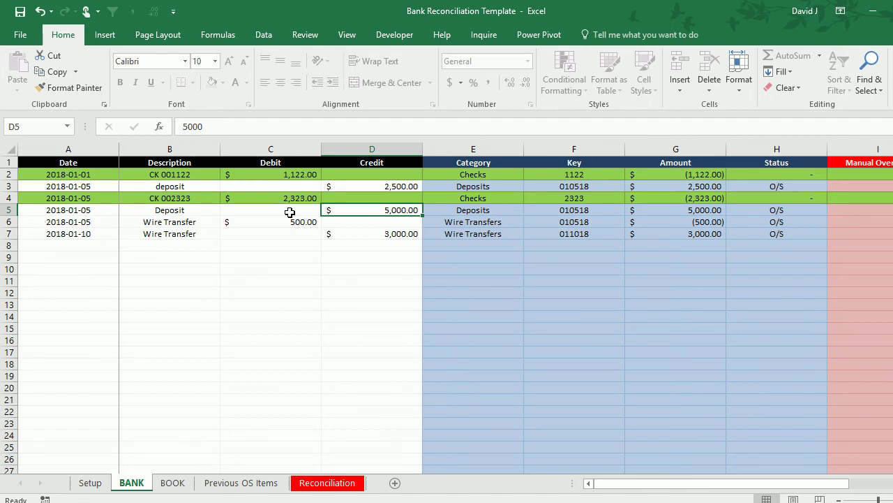
{"action": "key", "text": "ctrl+shift+r"}
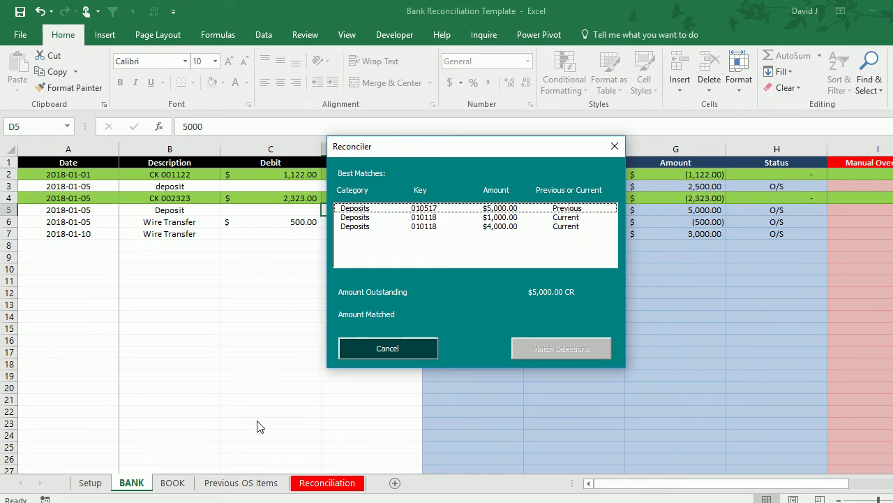
{"action": "left_click_drag", "start_coordinate": [576, 153], "coordinate": [678, 175]}
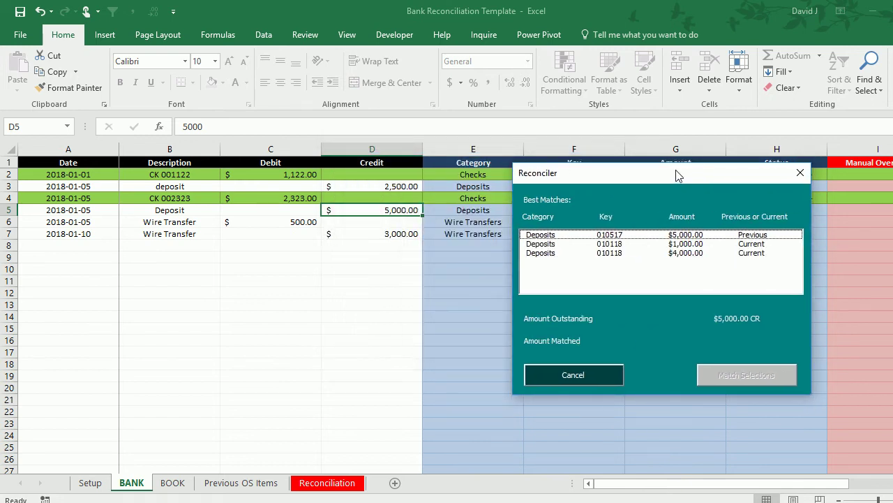
{"action": "left_click", "coordinate": [692, 237]}
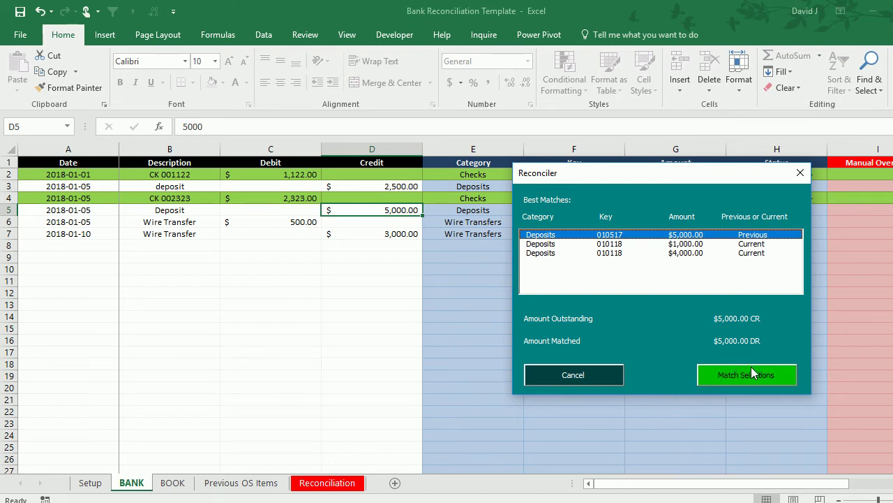
{"action": "left_click", "coordinate": [700, 239]}
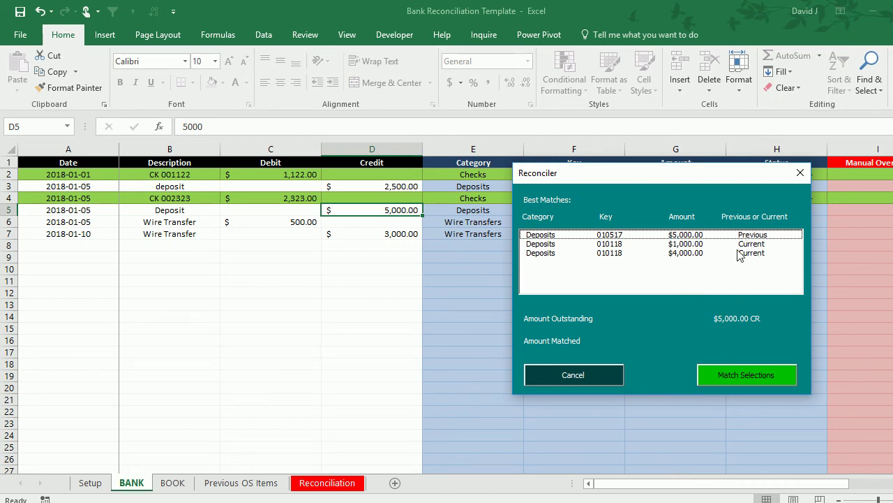
- Match the 5,000.00 bank deposit to the current 1,000.00 and 4,000.00 book deposits in the Reconciler
{"action": "left_click", "coordinate": [700, 245]}
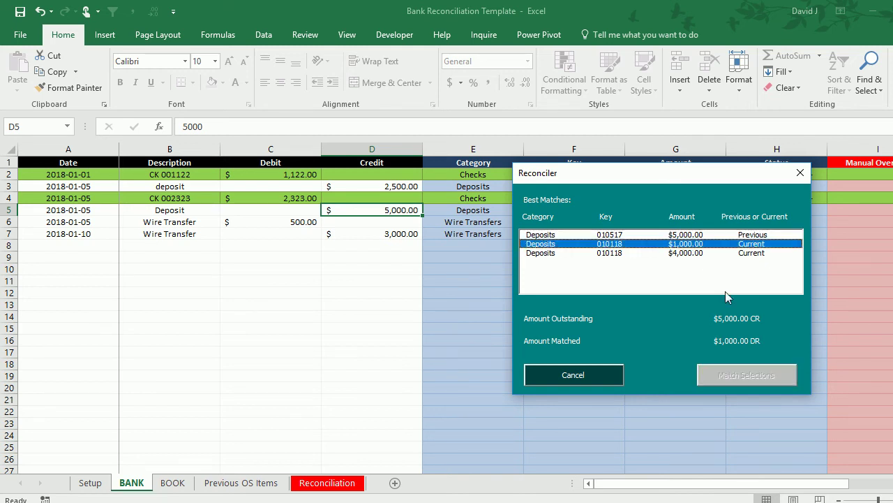
{"action": "left_click", "coordinate": [692, 253]}
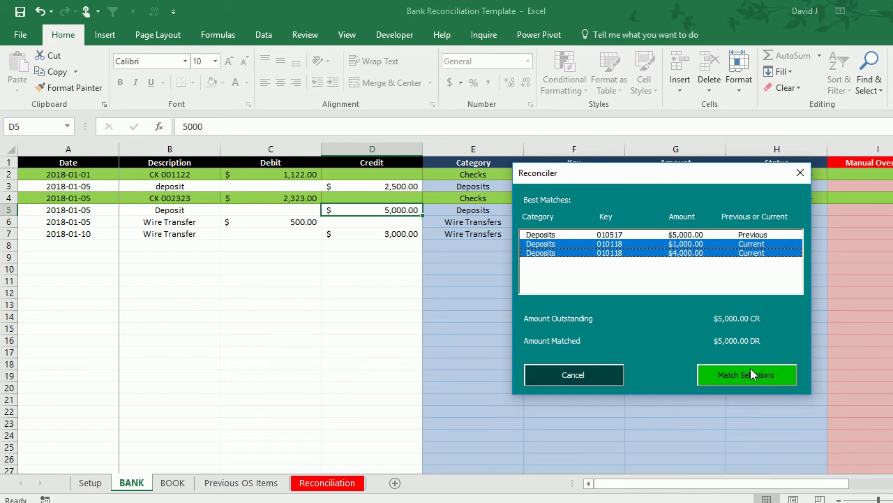
{"action": "left_click", "coordinate": [751, 375]}
- Confirm the deposit match so BANK row 5 and BOOK rows 4 and 7 turn green
{"action": "left_click", "coordinate": [466, 307]}
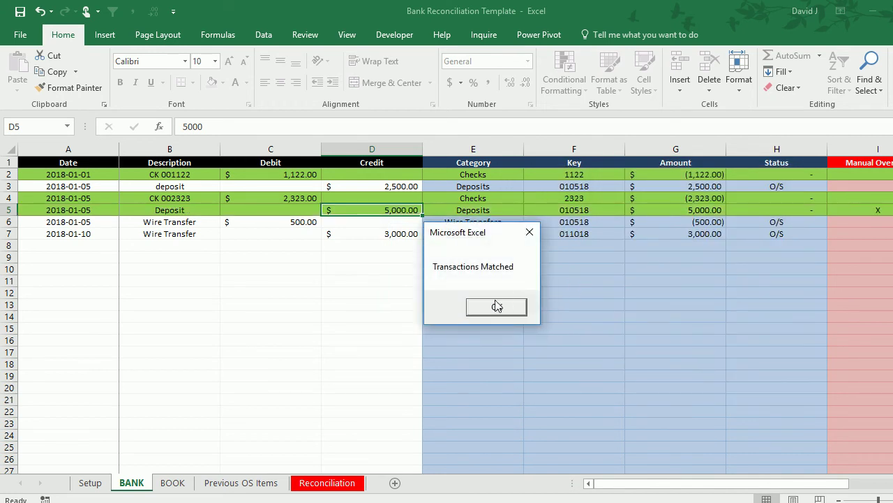
{"action": "left_click", "coordinate": [497, 306]}
{"action": "scroll", "coordinate": [766, 333], "scroll_direction": "right", "scroll_amount": 2}
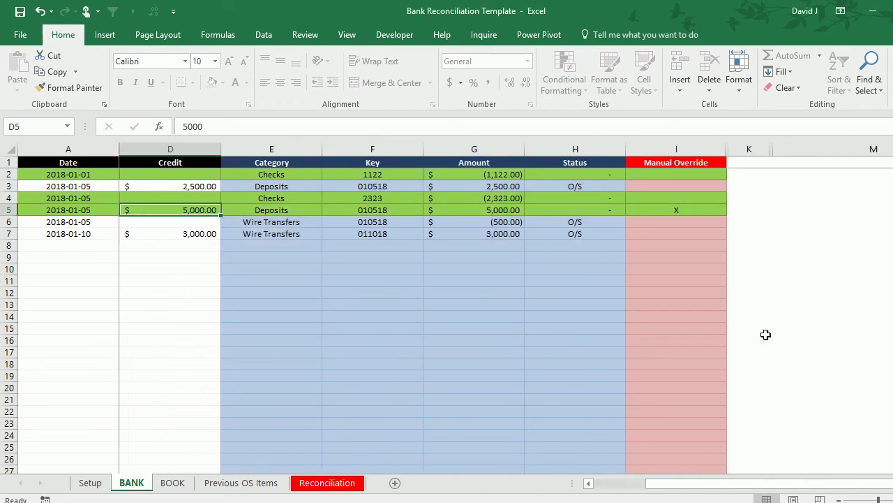
- On the BOOK sheet, select the 5,000.00 wire transfer credit in D5
{"action": "left_click", "coordinate": [175, 483]}
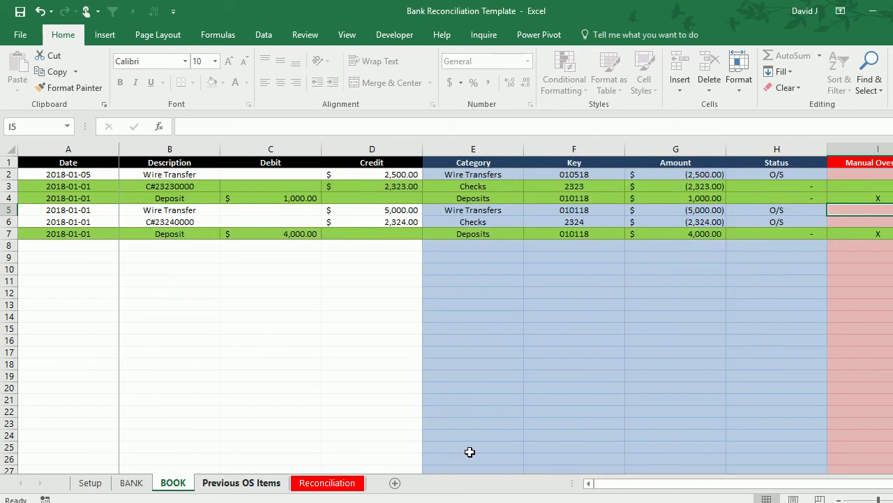
{"action": "scroll", "coordinate": [634, 168], "scroll_direction": "right", "scroll_amount": 2}
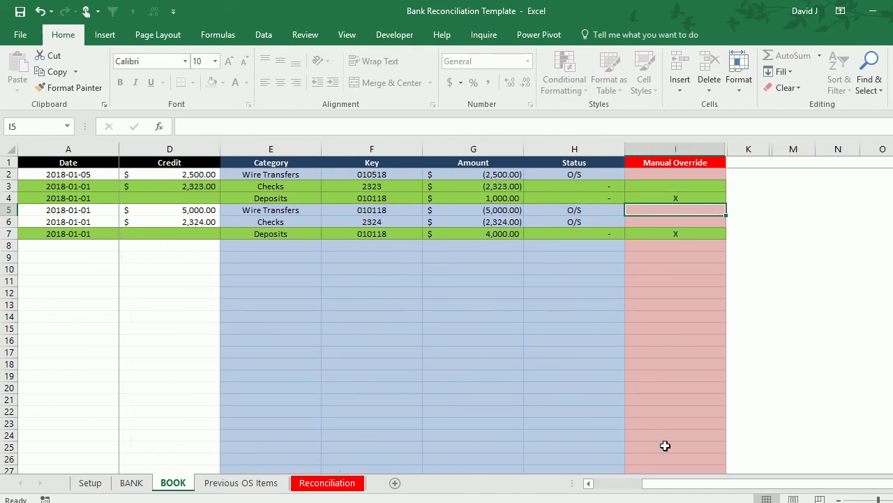
{"action": "scroll", "coordinate": [611, 483], "scroll_direction": "left", "scroll_amount": 2}
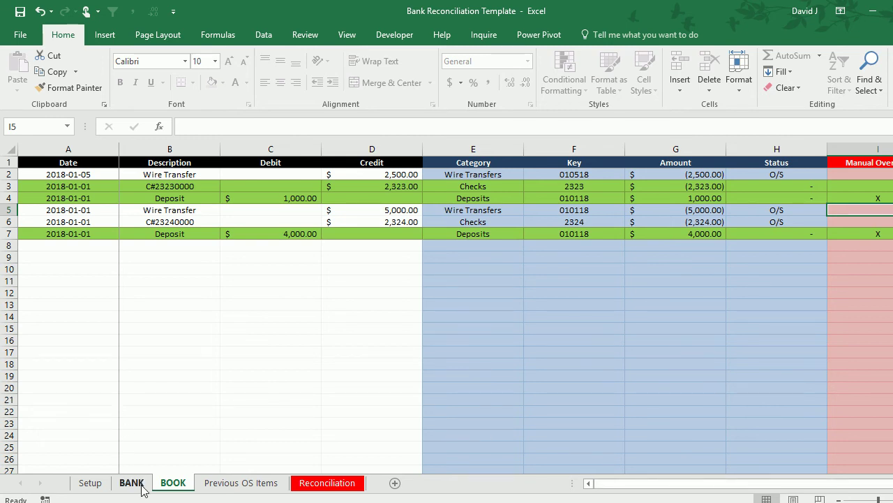
{"action": "left_click", "coordinate": [399, 209]}
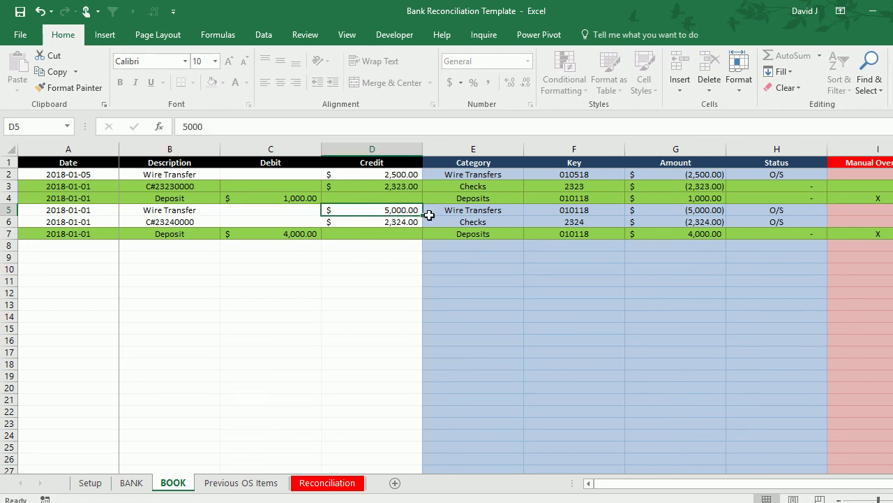
- Using the Reconciler (Ctrl+Shift+R), match the 5,000.00 wire transfer to previous-period Wire Transfers 010517
{"action": "key", "text": "ctrl+shift+r"}
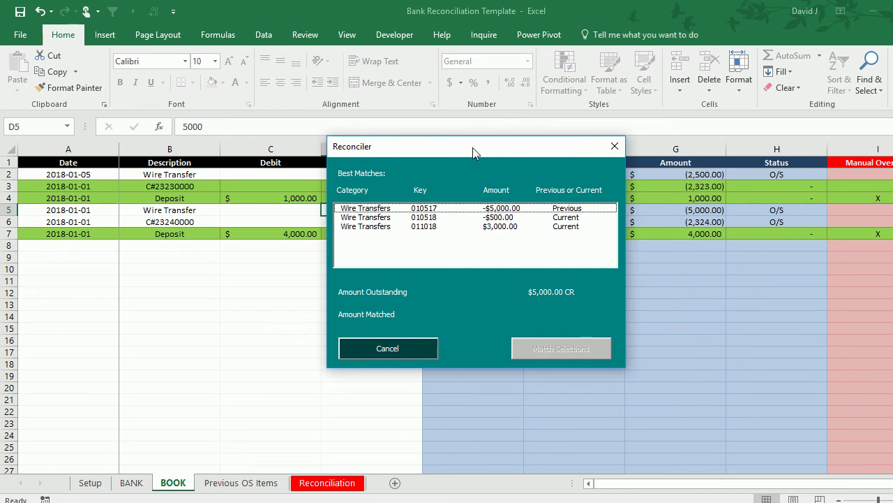
{"action": "left_click_drag", "start_coordinate": [473, 149], "coordinate": [601, 167]}
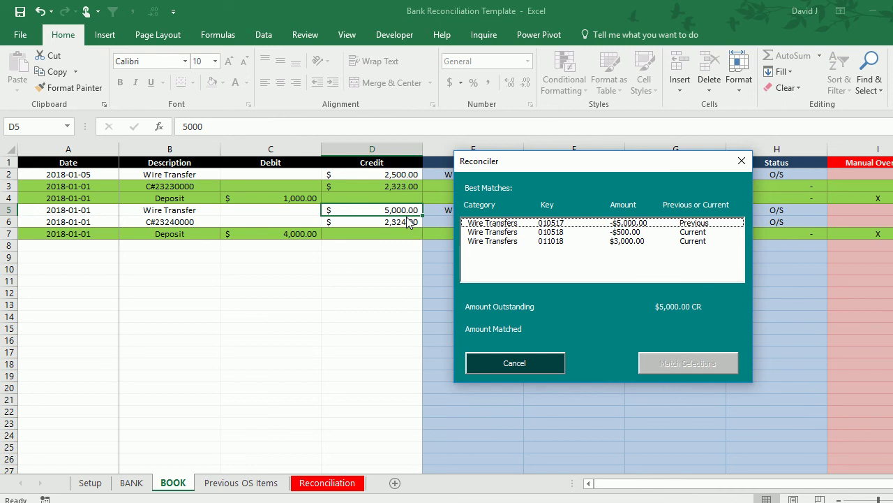
{"action": "left_click", "coordinate": [626, 224]}
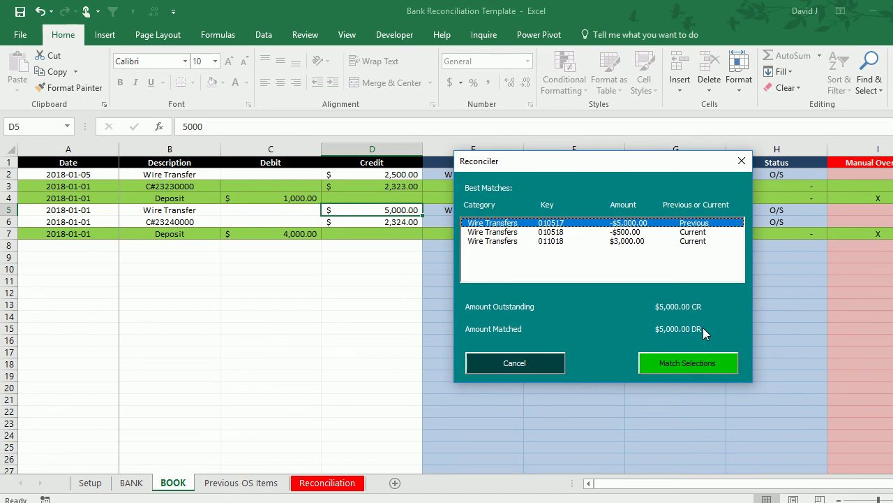
{"action": "left_click", "coordinate": [689, 363]}
{"action": "left_click", "coordinate": [456, 305]}
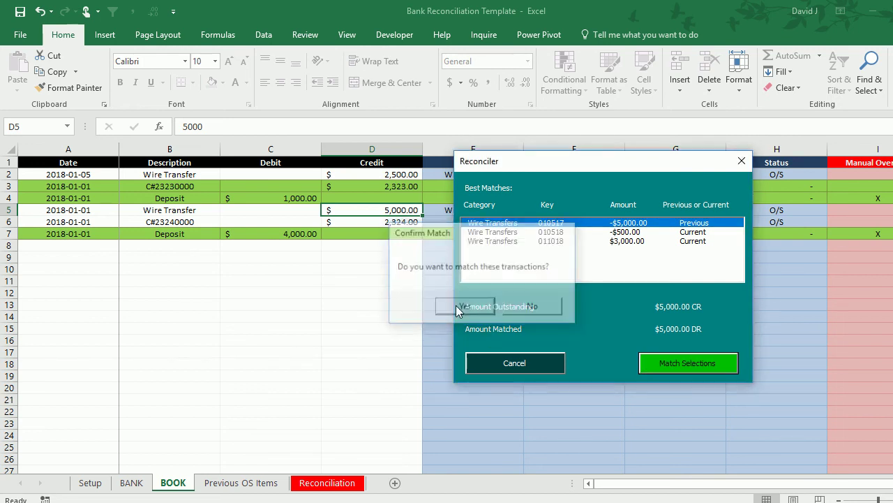
{"action": "left_click", "coordinate": [490, 306]}
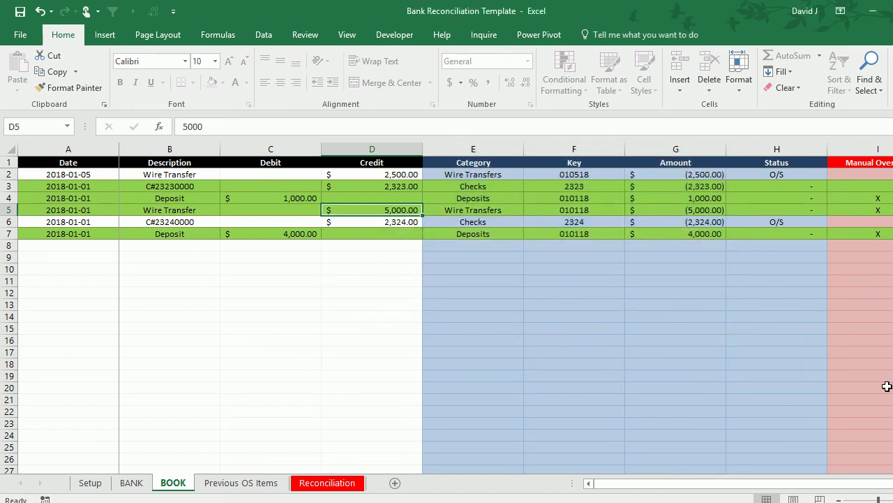
- On Previous OS Items, check the X override on the carried-forward wire transfer
{"action": "left_click", "coordinate": [241, 482]}
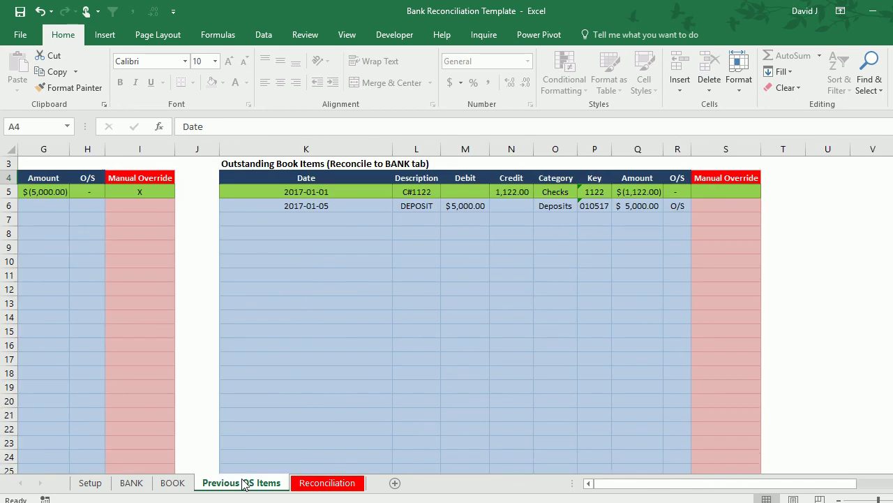
{"action": "left_click", "coordinate": [616, 484]}
{"action": "left_click", "coordinate": [459, 190]}
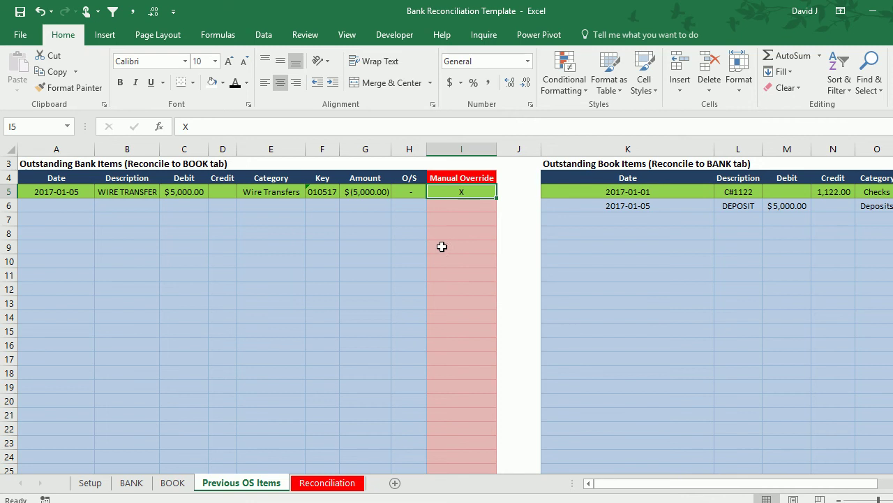
- Return to the BANK sheet showing its Description and Debit columns
{"action": "left_click", "coordinate": [173, 482]}
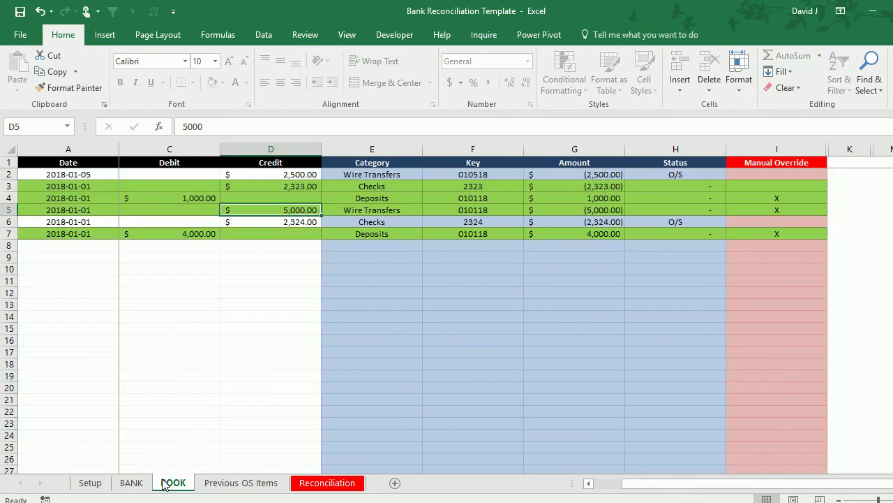
{"action": "left_click", "coordinate": [133, 489]}
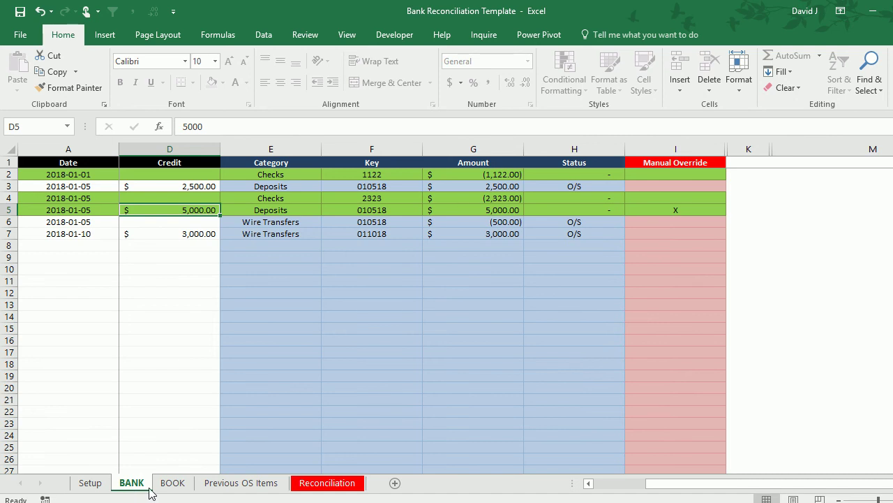
{"action": "scroll", "coordinate": [608, 484], "scroll_direction": "left", "scroll_amount": 2}
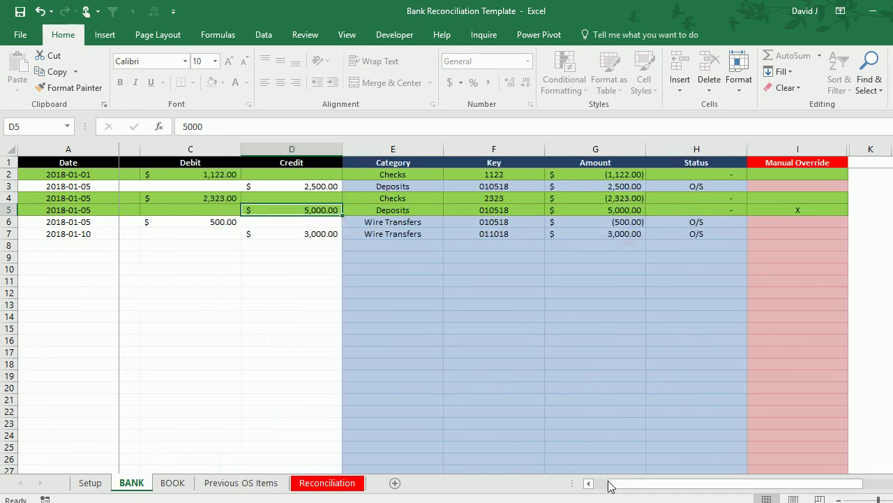
{"action": "left_click", "coordinate": [389, 188]}
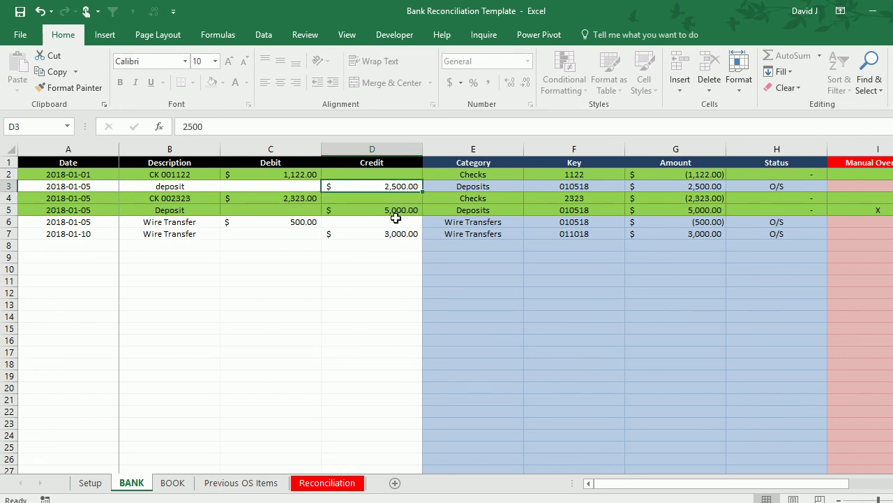
{"action": "key", "text": "ctrl+shift+r"}
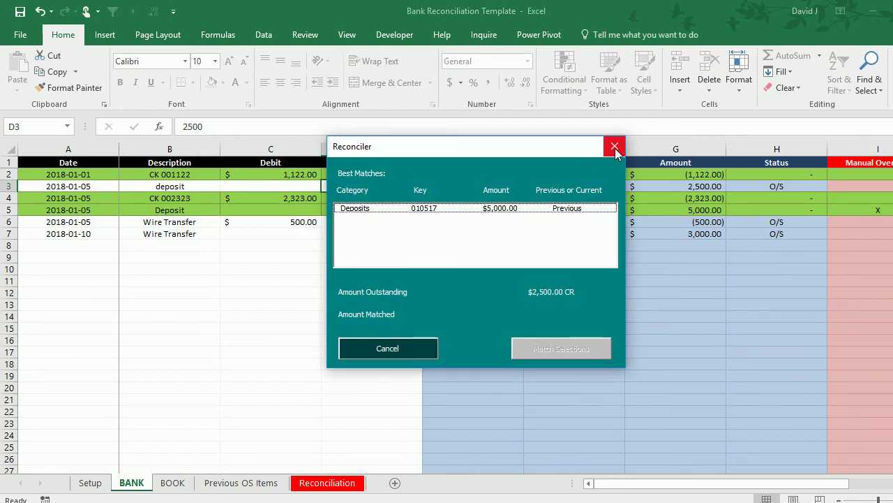
{"action": "left_click", "coordinate": [561, 210]}
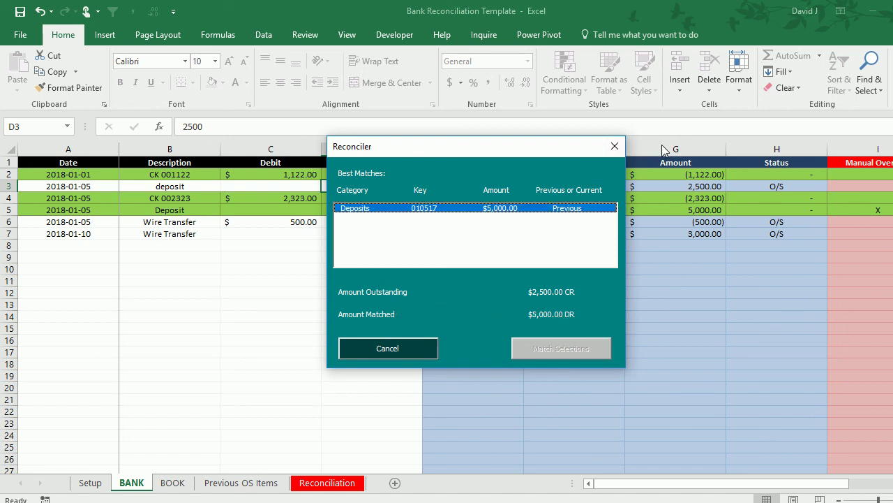
{"action": "left_click", "coordinate": [614, 146]}
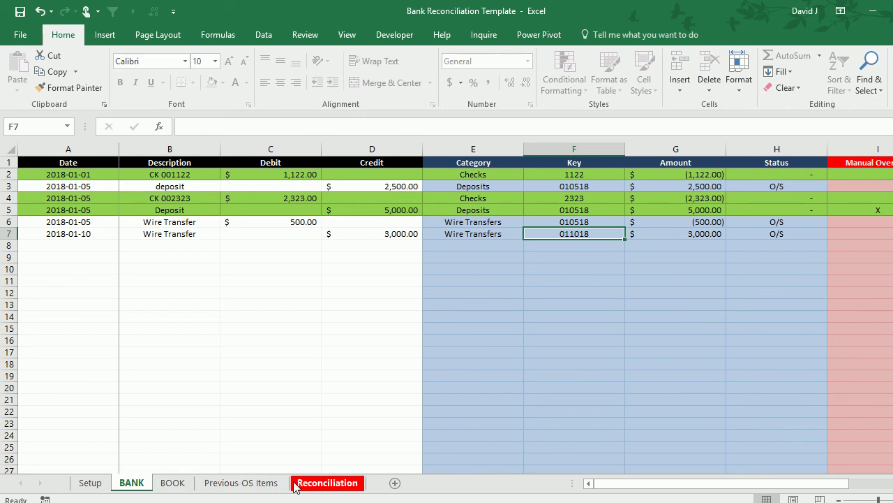
- Reconcile with a 1000 ending bank balance, yielding a $2,824.00 variance and listed outstanding items
{"action": "left_click", "coordinate": [326, 483]}
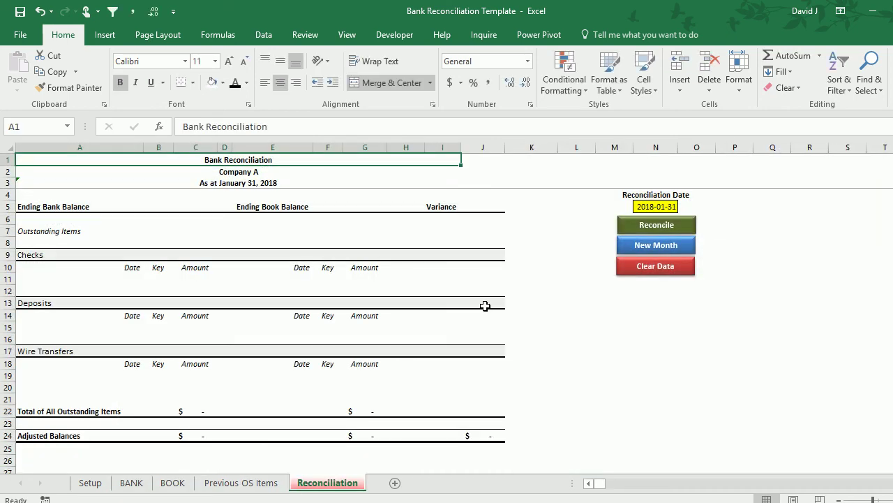
{"action": "left_click", "coordinate": [656, 228]}
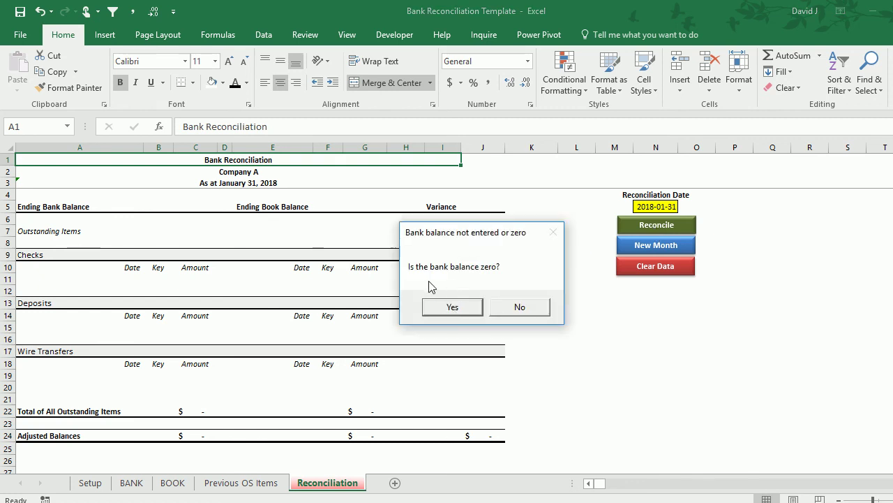
{"action": "left_click", "coordinate": [508, 311]}
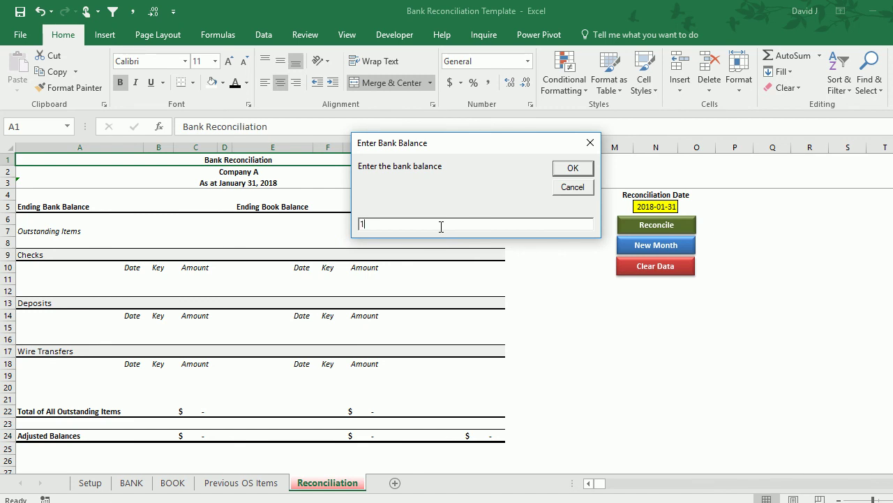
{"action": "key", "text": "Return"}
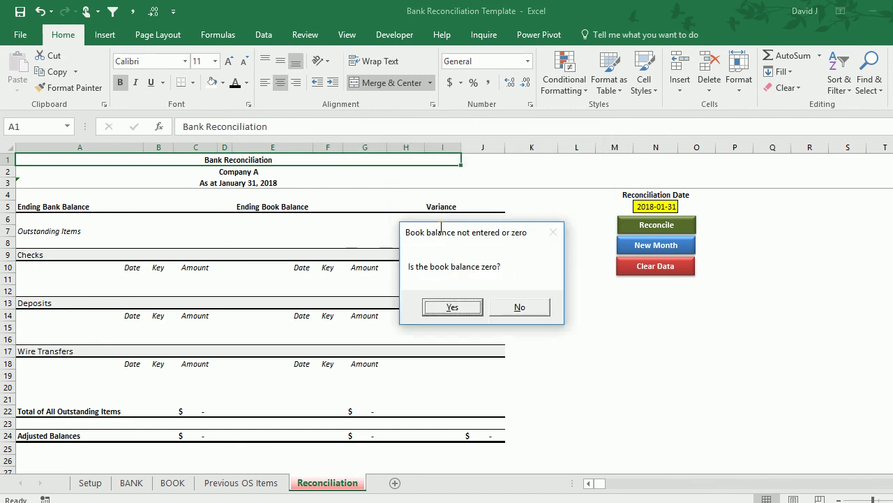
{"action": "left_click", "coordinate": [452, 308]}
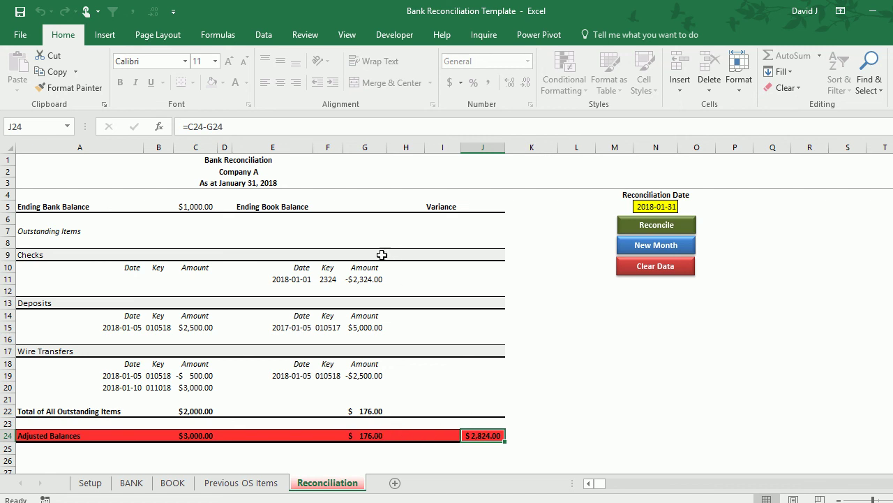
- Enter 2824 as the ending book balance in G5 and rerun the reconciliation to zero variance
{"action": "left_click", "coordinate": [356, 204]}
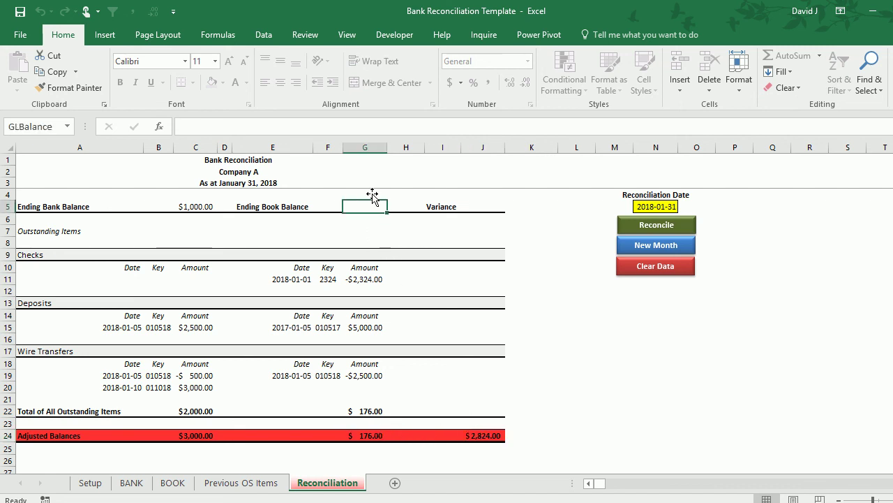
{"action": "type", "text": "2824"}
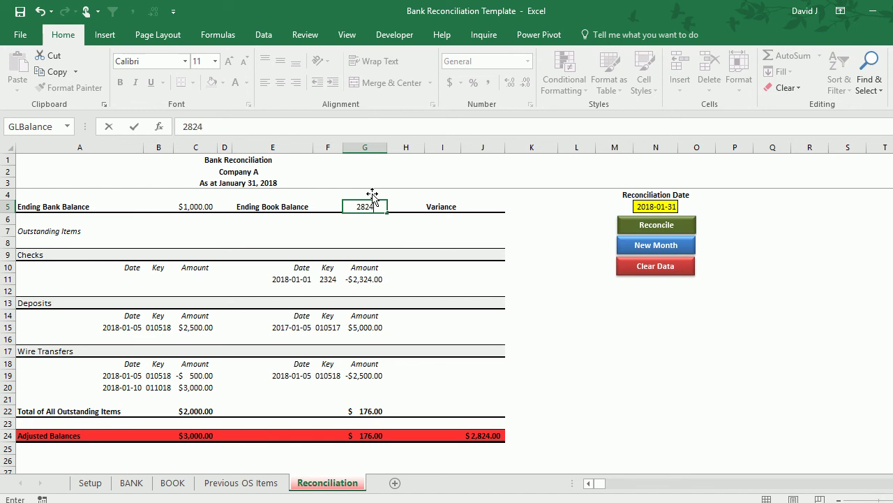
{"action": "key", "text": "Return"}
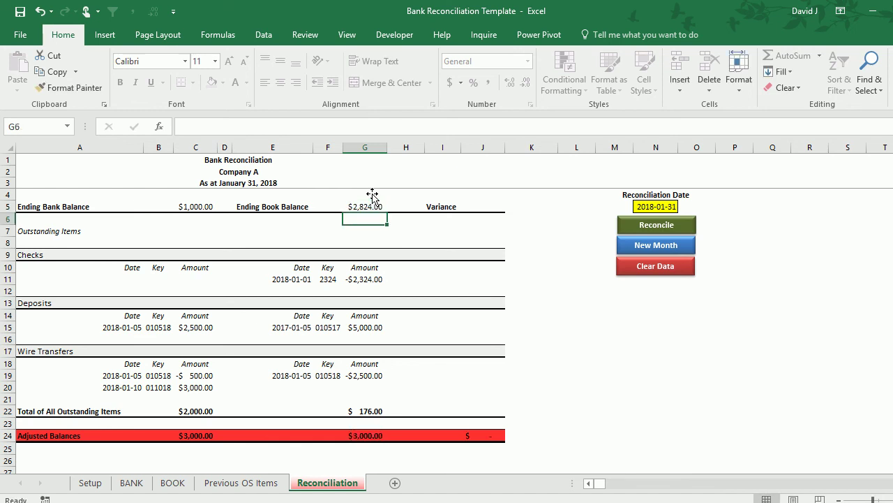
{"action": "left_click", "coordinate": [648, 224]}
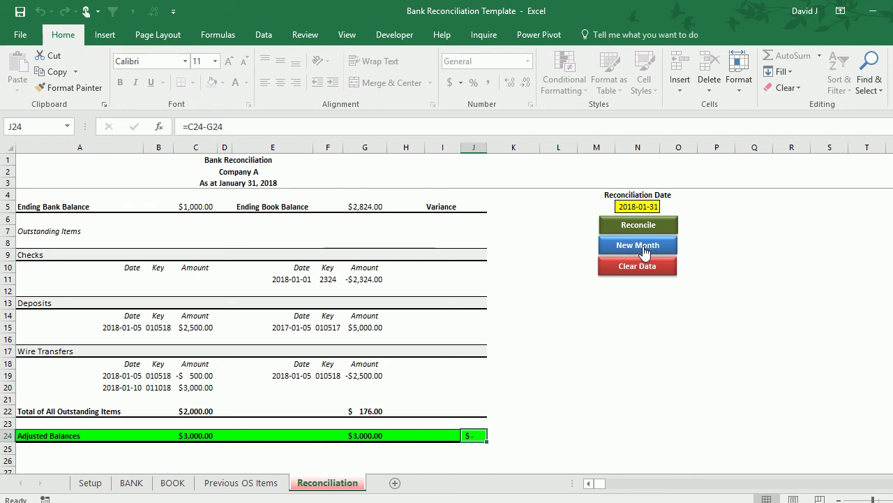
- Start a new month's reconciliation, clearing data and carrying outstanding items forward
{"action": "left_click", "coordinate": [643, 250]}
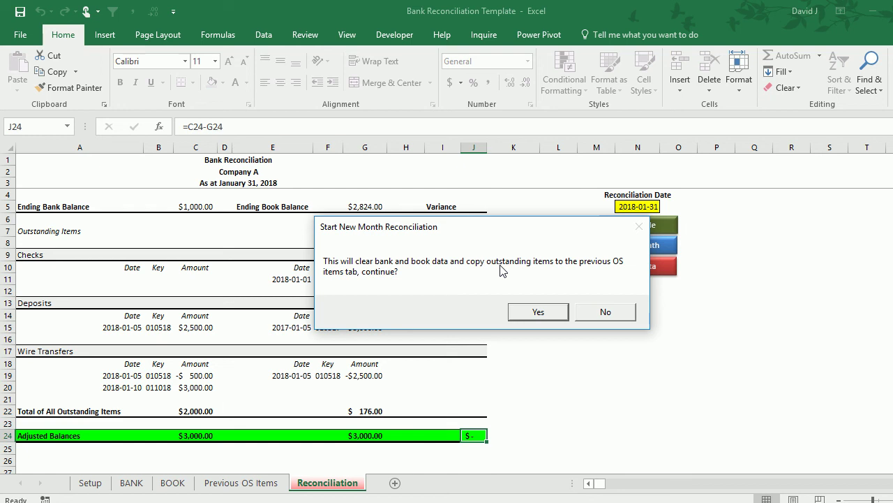
{"action": "left_click", "coordinate": [536, 311]}
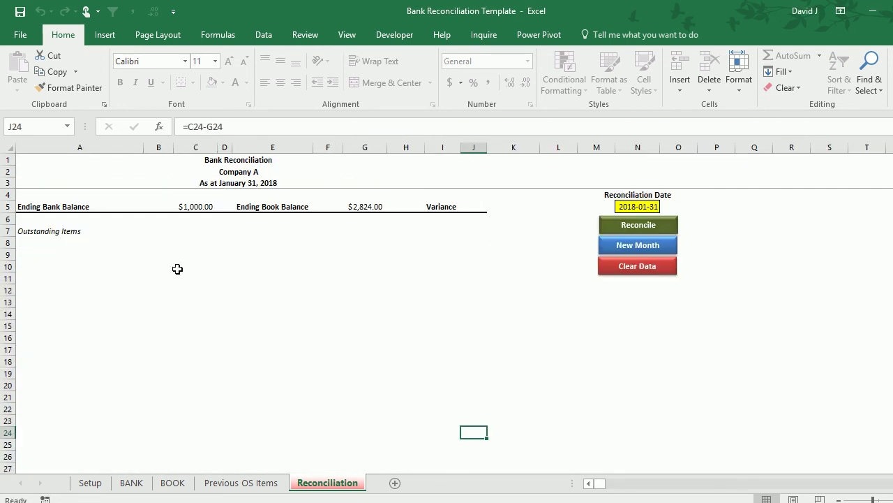
- Verify BANK and BOOK are empty and Previous OS Items holds the carried-forward items, ending on BANK
{"action": "left_click", "coordinate": [130, 482]}
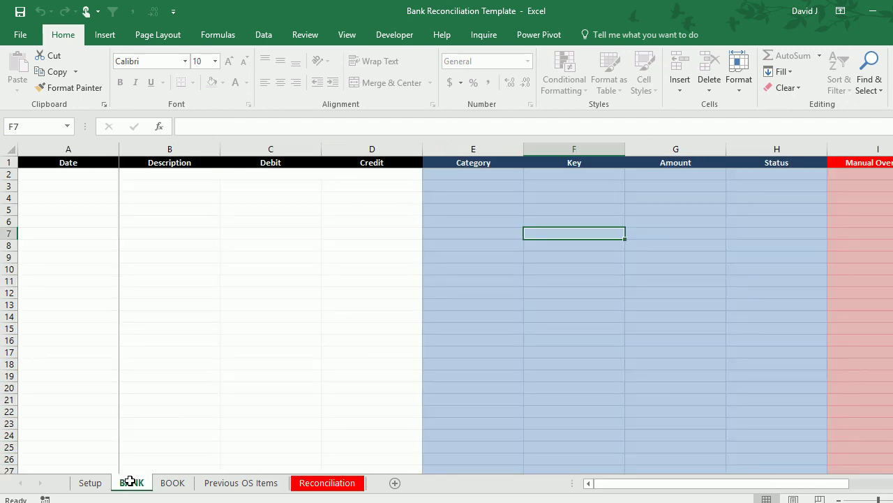
{"action": "left_click", "coordinate": [189, 482]}
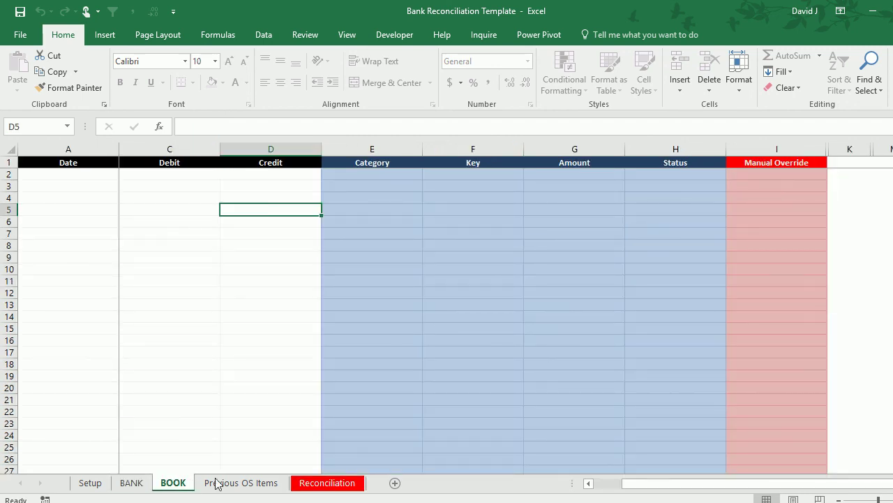
{"action": "left_click", "coordinate": [237, 483]}
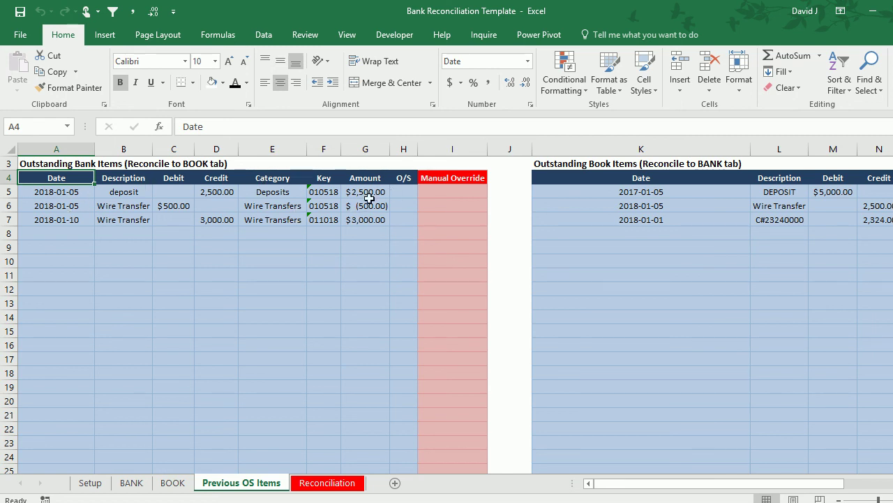
{"action": "scroll", "coordinate": [455, 314], "scroll_direction": "right", "scroll_amount": 5}
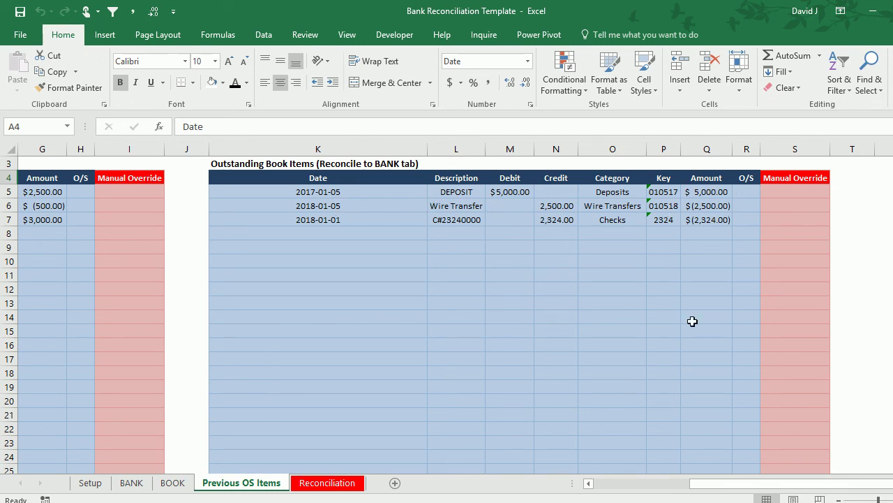
{"action": "left_click", "coordinate": [640, 482]}
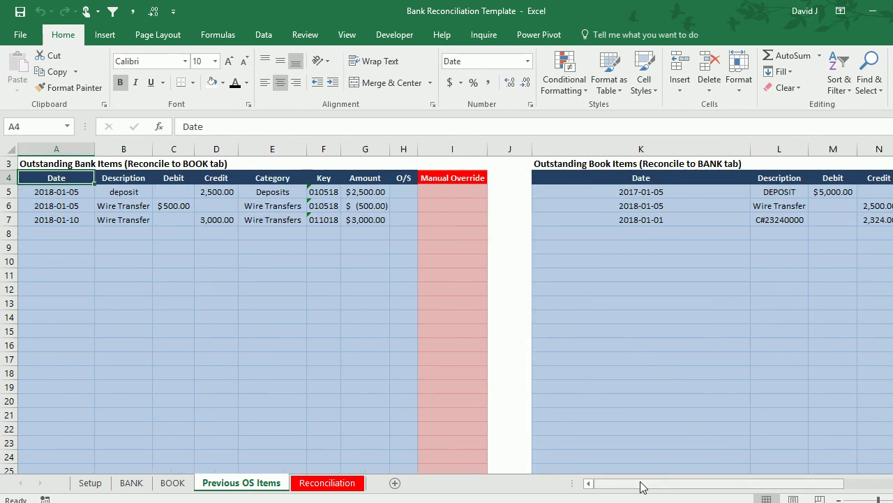
{"action": "left_click", "coordinate": [148, 482]}
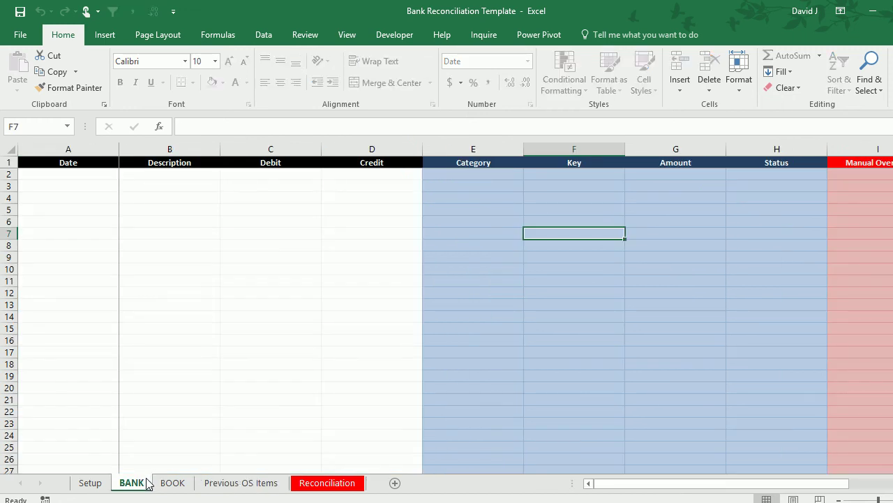